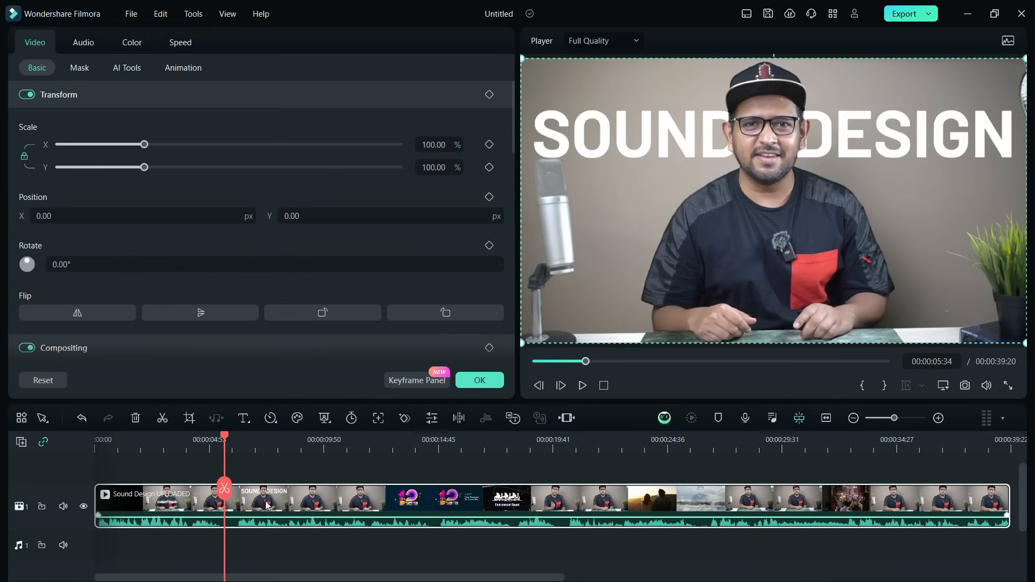
- Apply the Star Wars LUT preset to the Sound Design clip with the LUT correction enabled
click(130, 45)
click(38, 160)
click(27, 242)
click(27, 243)
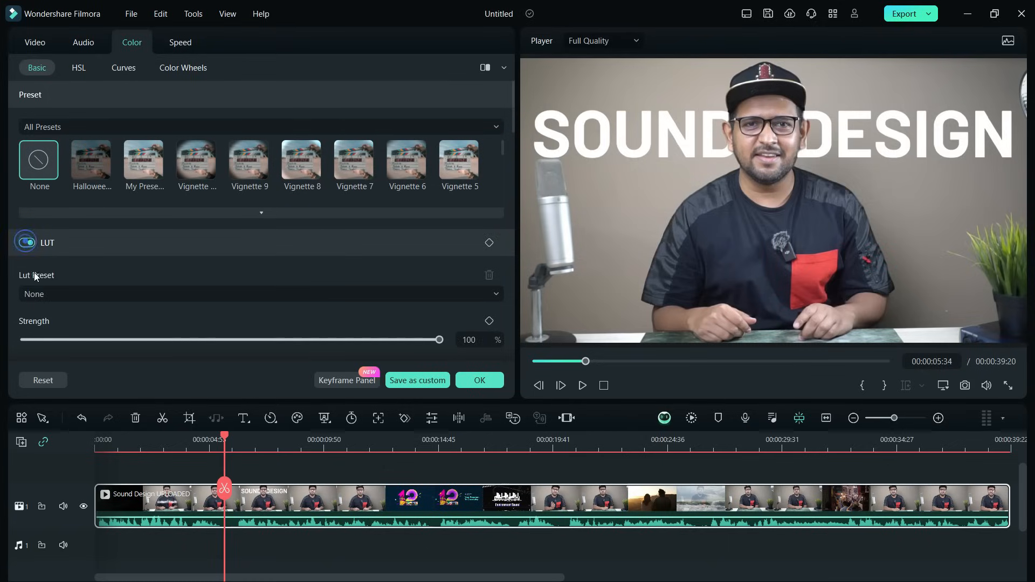
click(54, 294)
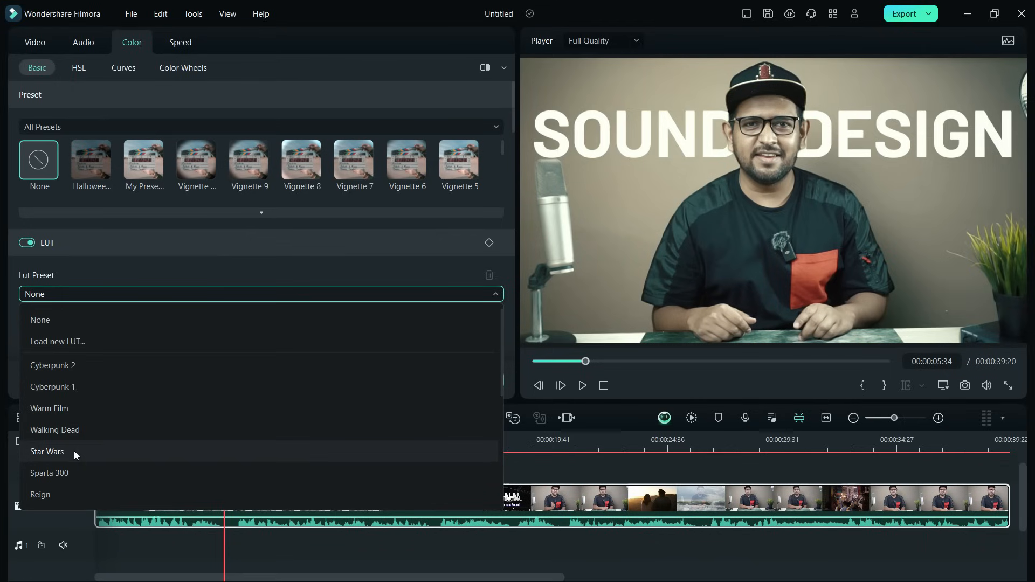
click(74, 454)
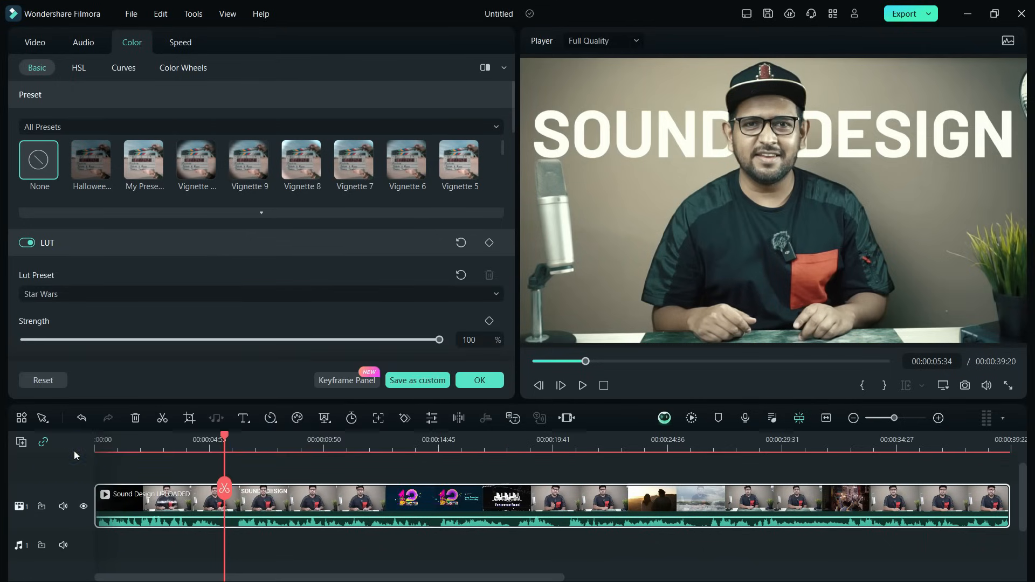
- Try Protect Skin Tones at 100 and reset it twice to compare the effect on the speaker's face
scroll(215, 323, down, 3)
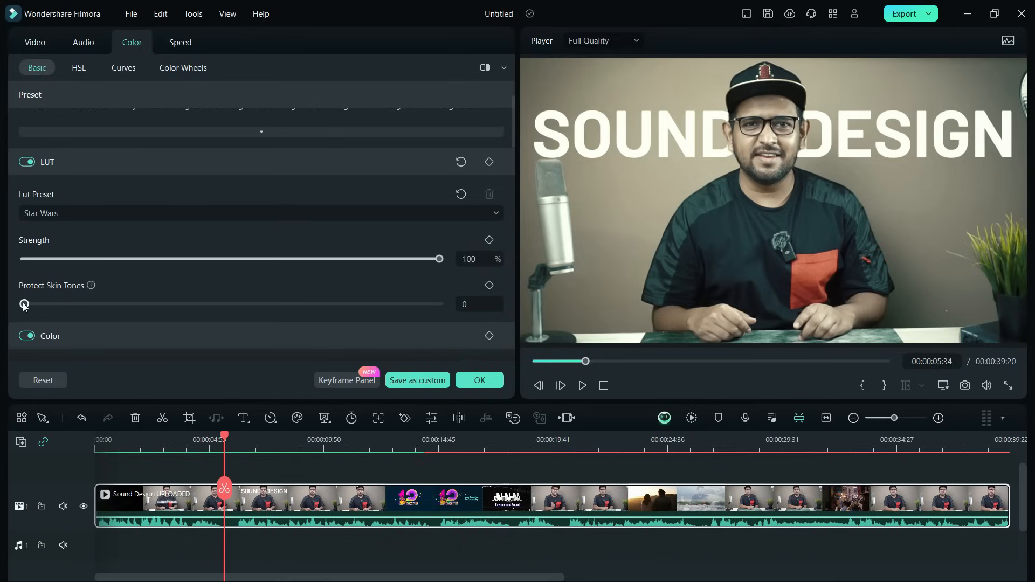
drag(24, 304, 111, 306)
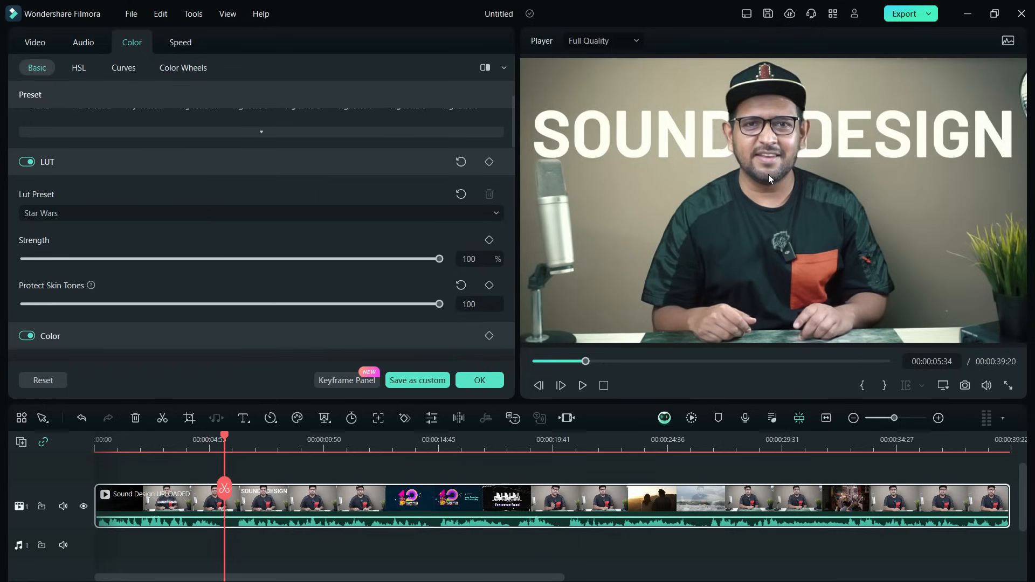
click(461, 285)
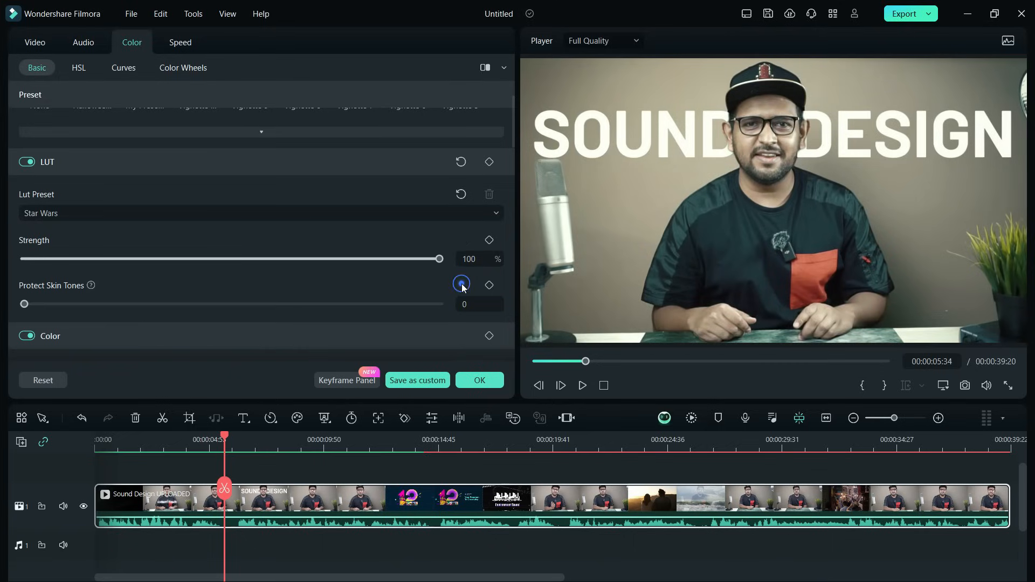
click(441, 304)
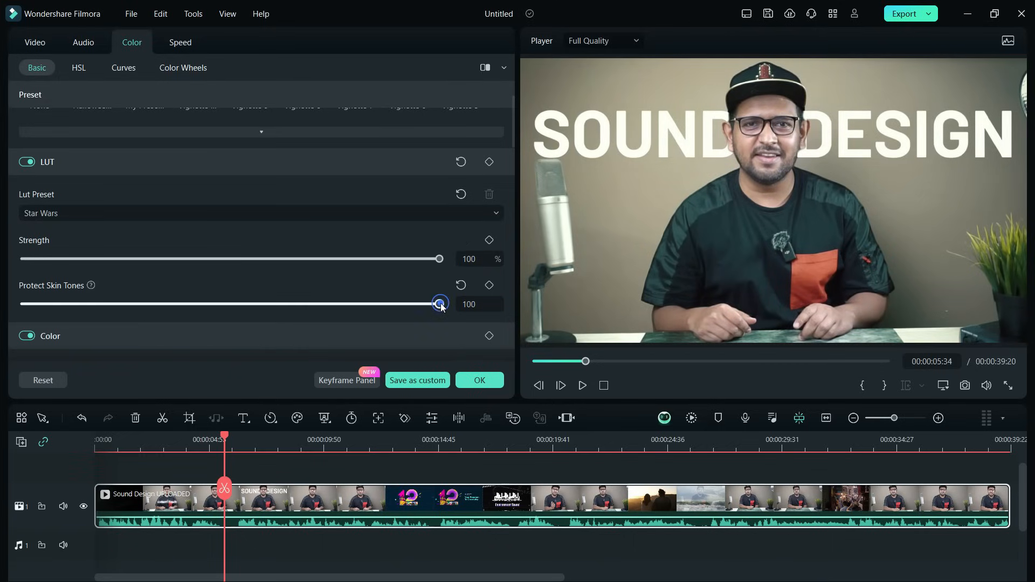
click(461, 285)
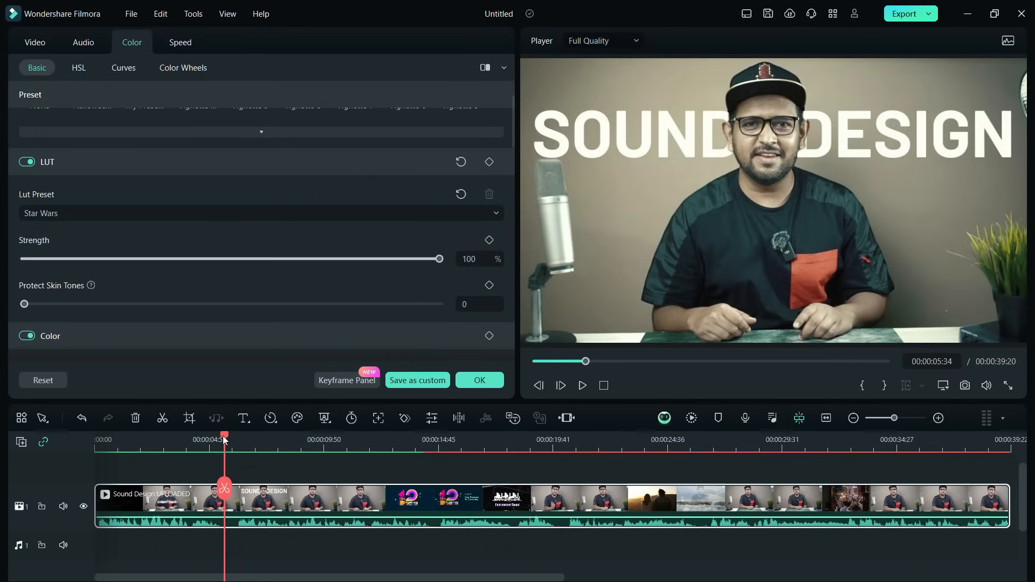
- Keyframe Protect Skin Tones from 0 at 00:00:05:47 to 100 at 00:00:06:56
drag(224, 440, 229, 440)
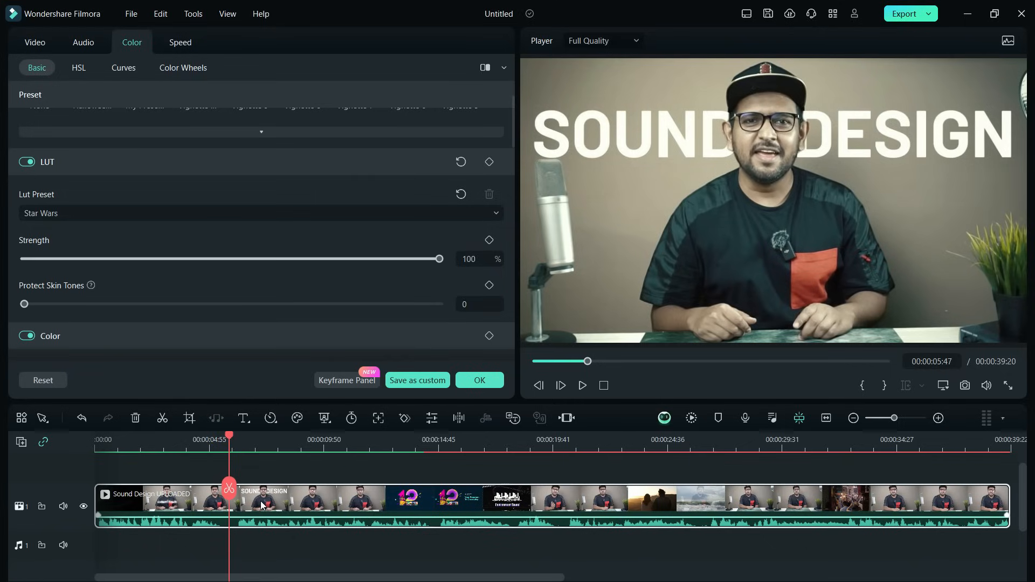
click(489, 286)
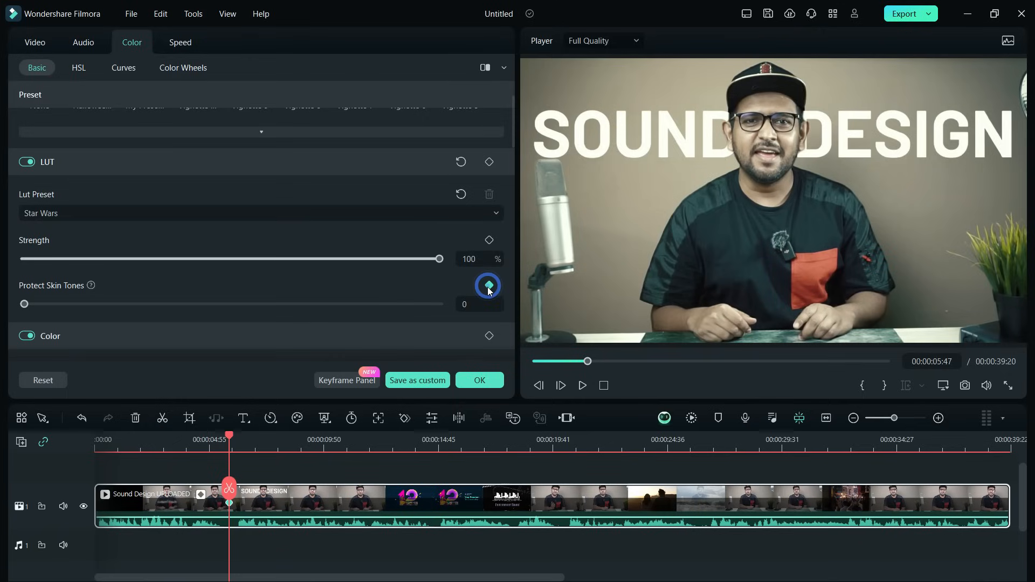
drag(229, 439, 258, 442)
click(24, 304)
drag(24, 304, 360, 317)
drag(462, 318, 463, 318)
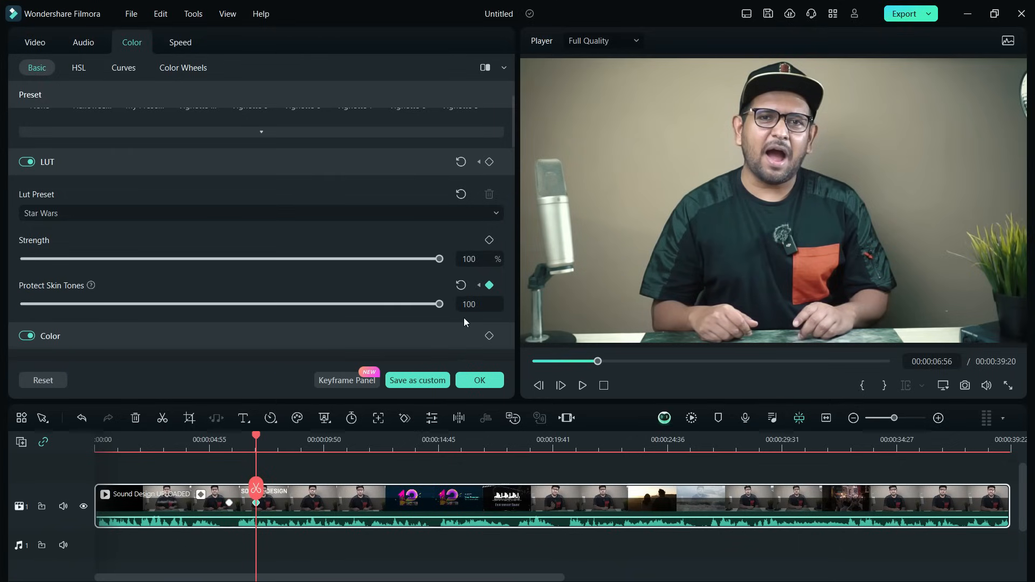
- Play the clip and compare the skin tones in frames before and after the Protect Skin Tones keyframes
click(144, 445)
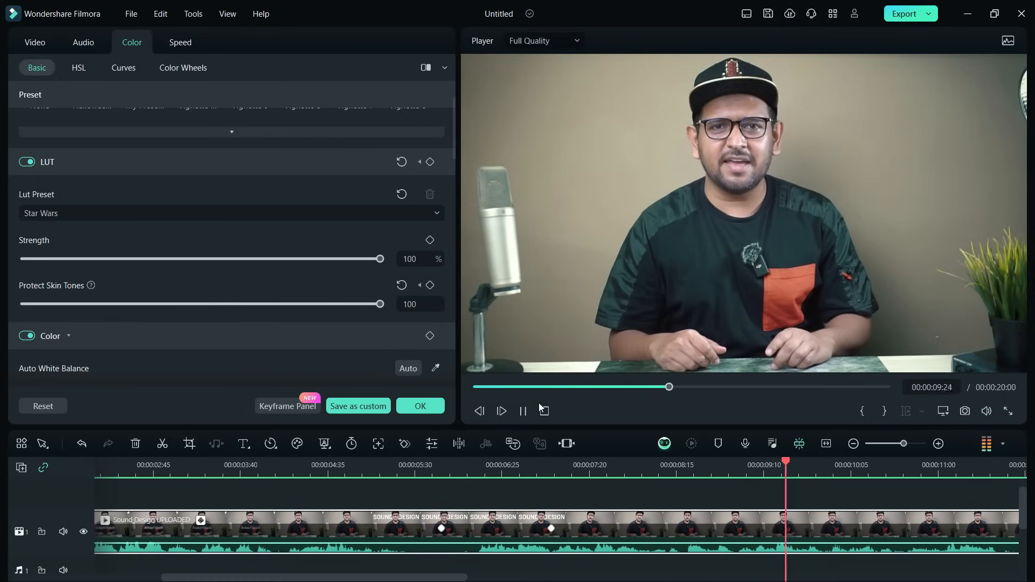
click(524, 411)
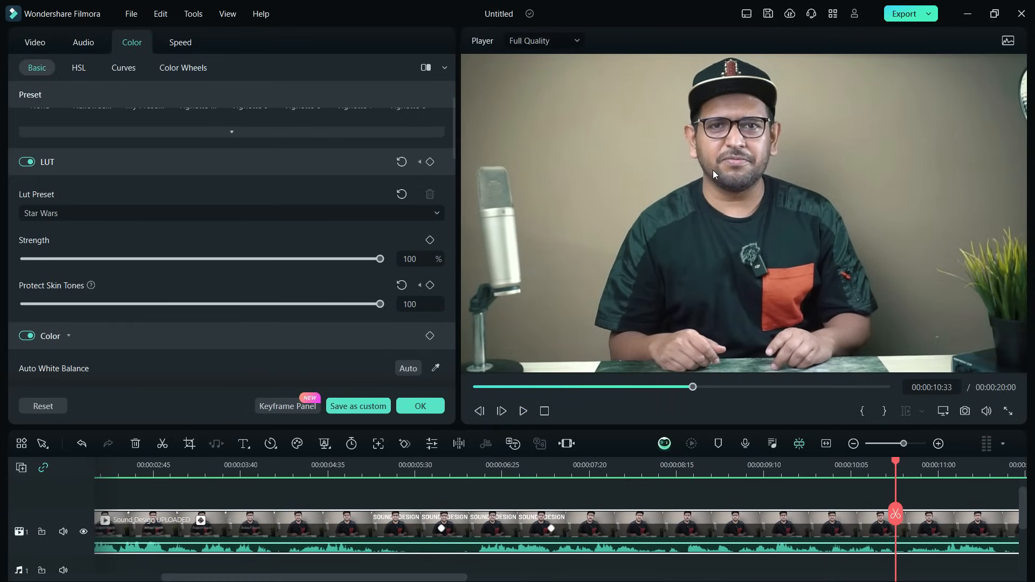
click(311, 474)
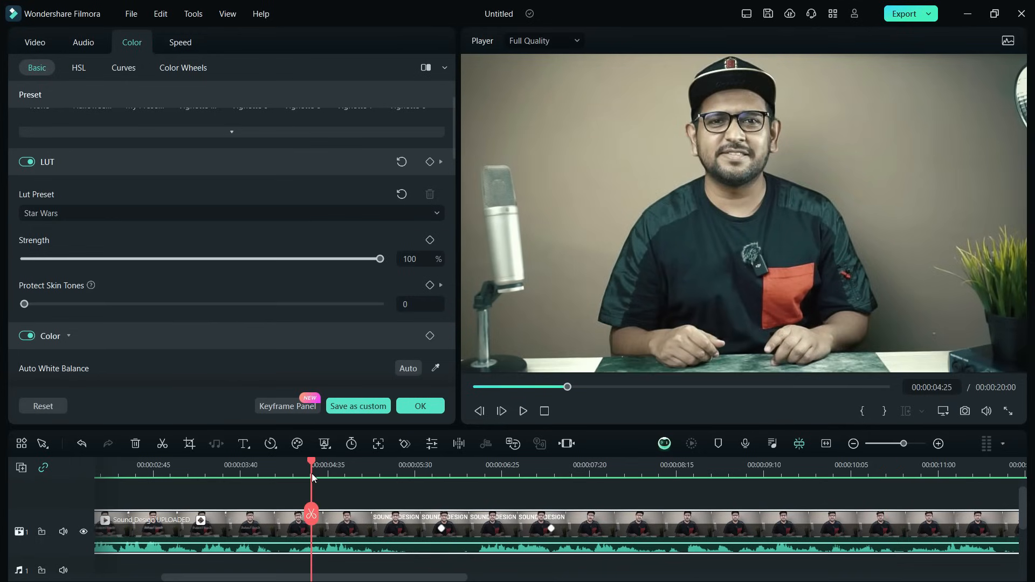
click(723, 469)
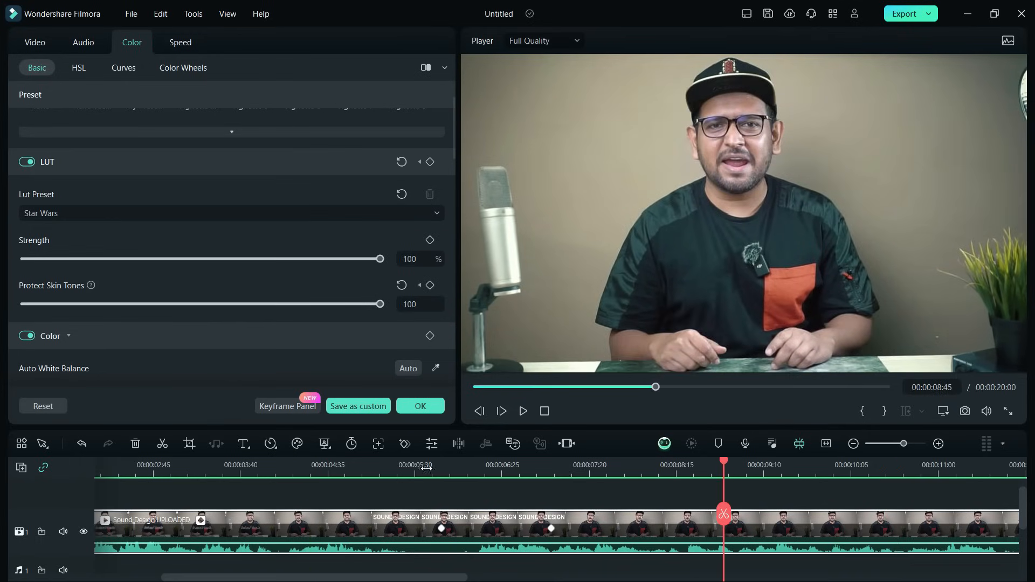
click(288, 465)
click(598, 468)
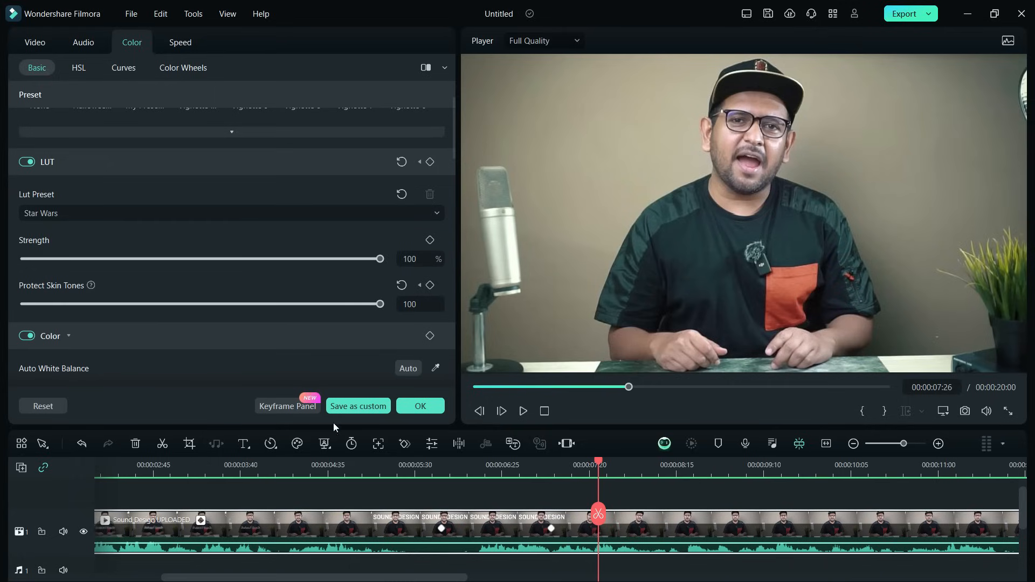
- Switch off the clip's Color adjustments and its LUT
click(25, 336)
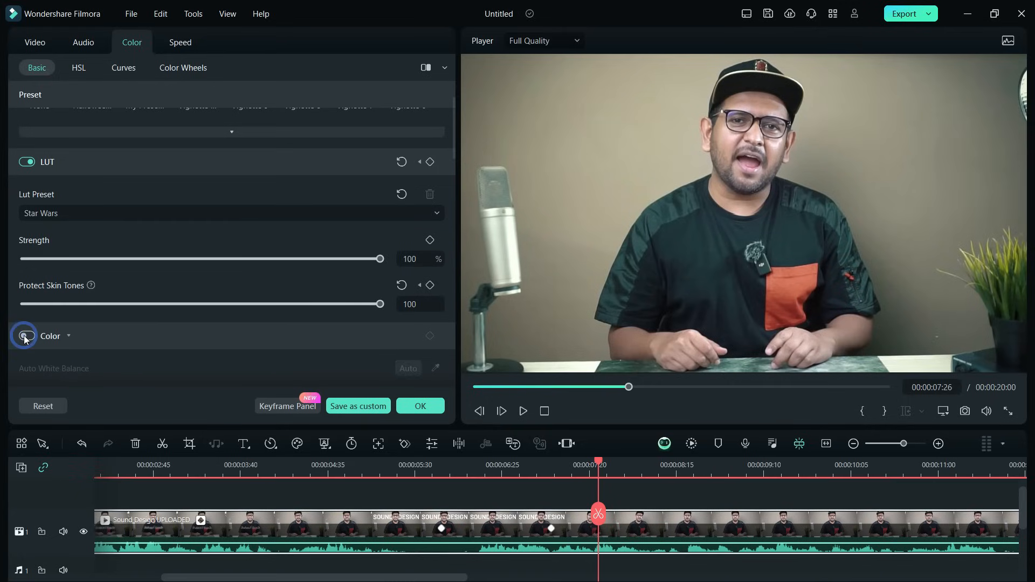
click(25, 163)
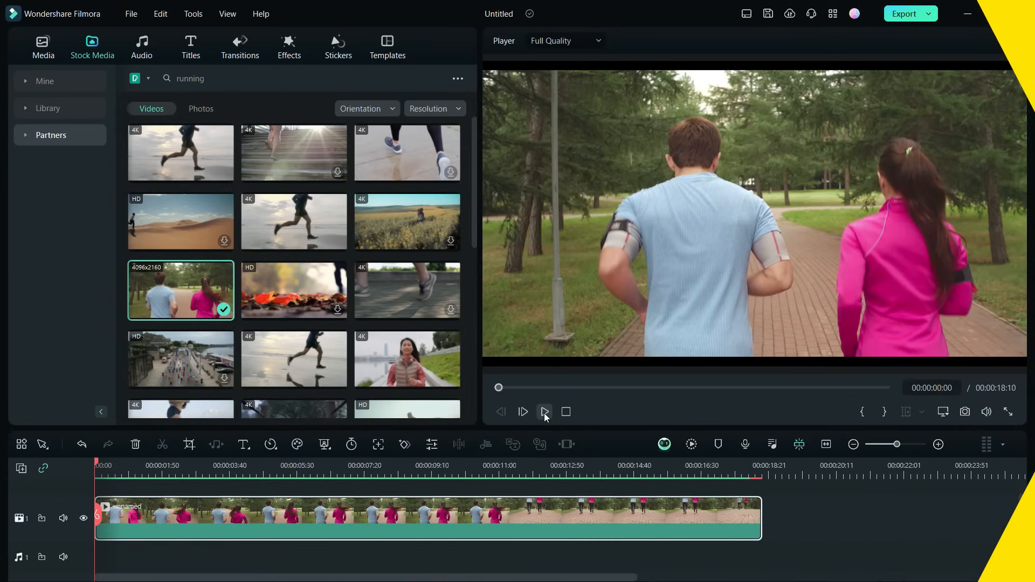
- Play the running clip up to 00:00:03:03 and trim its end to that point
click(545, 412)
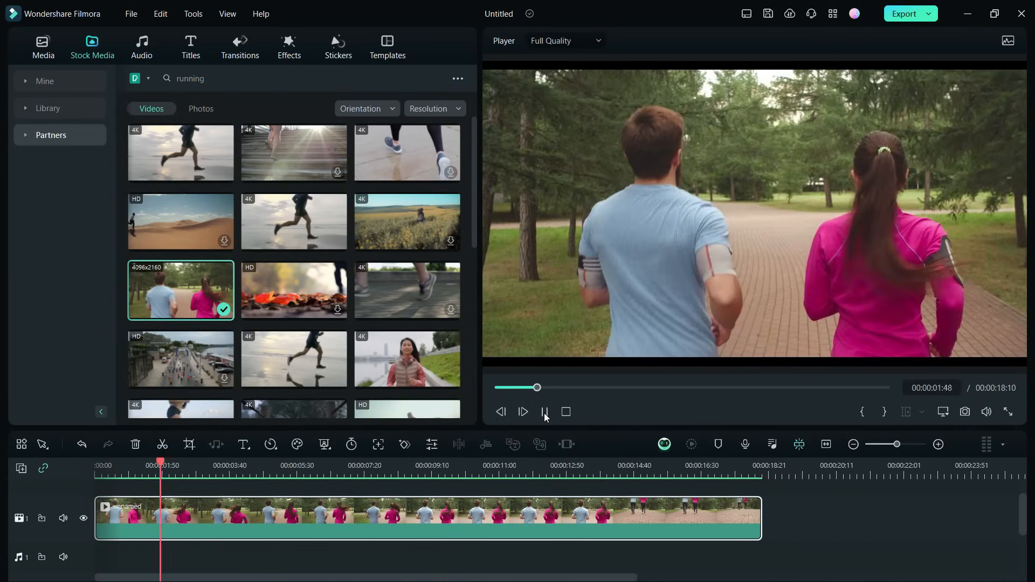
click(544, 412)
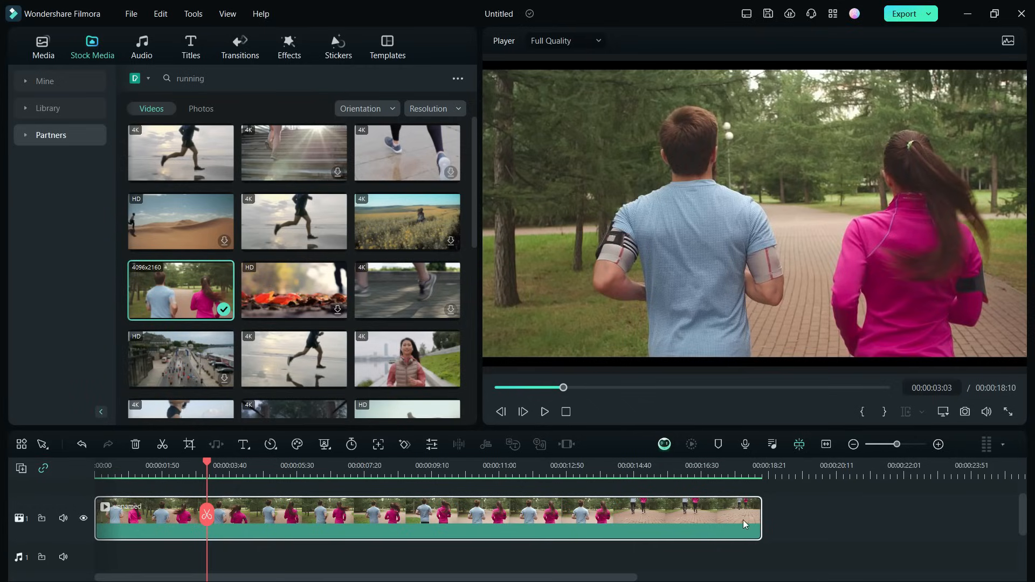
drag(761, 514, 206, 515)
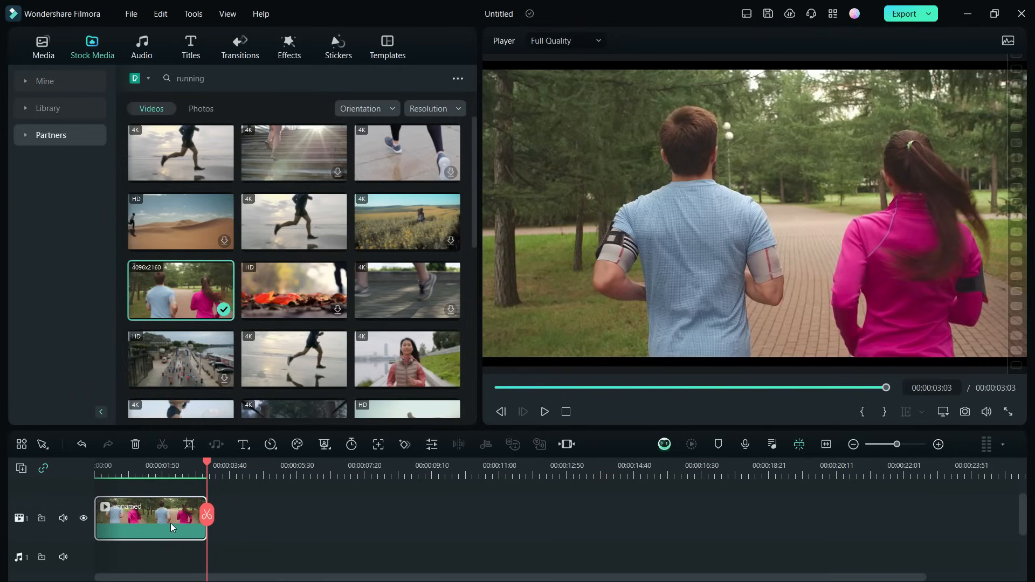
click(271, 444)
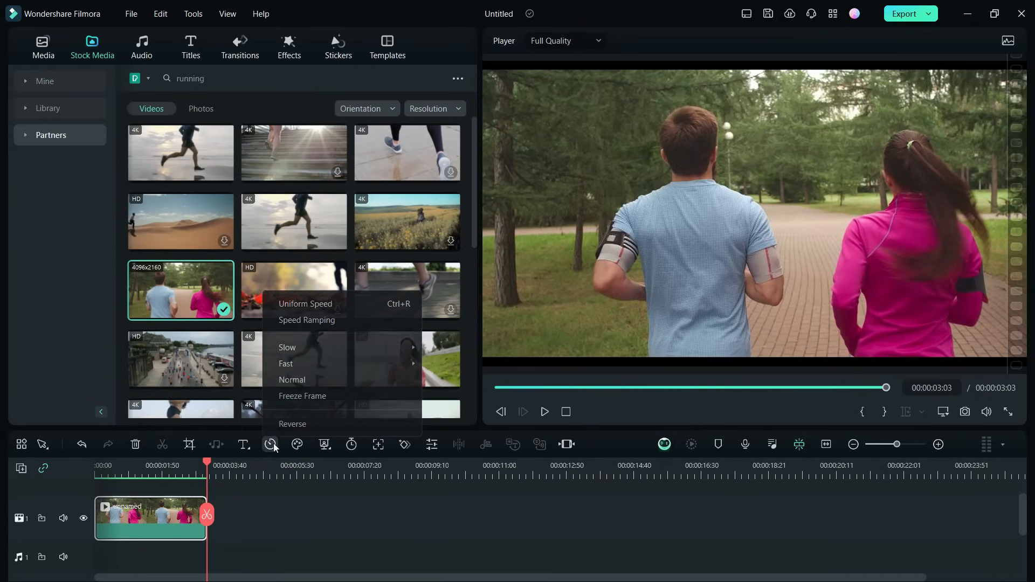
click(296, 345)
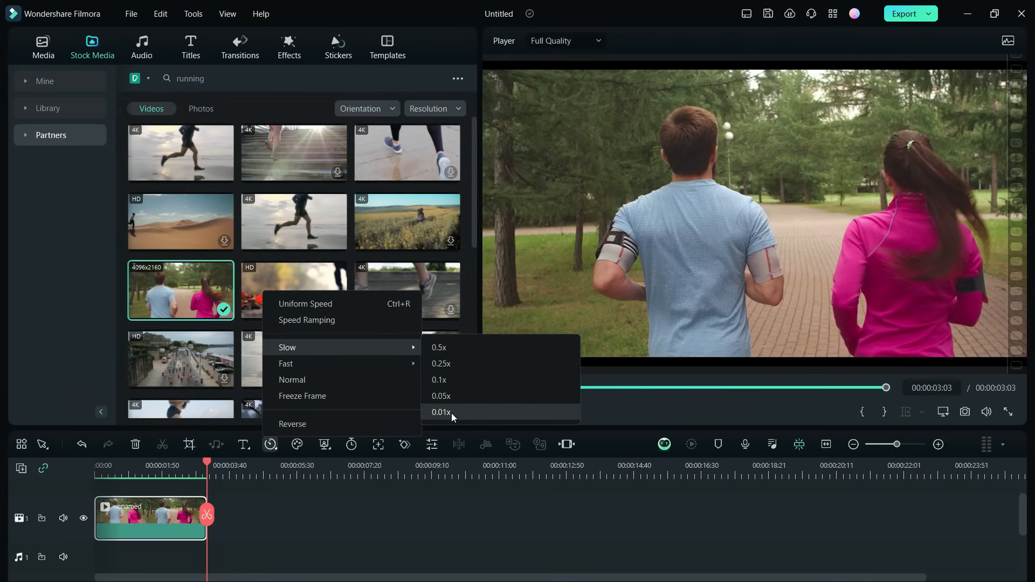
click(192, 519)
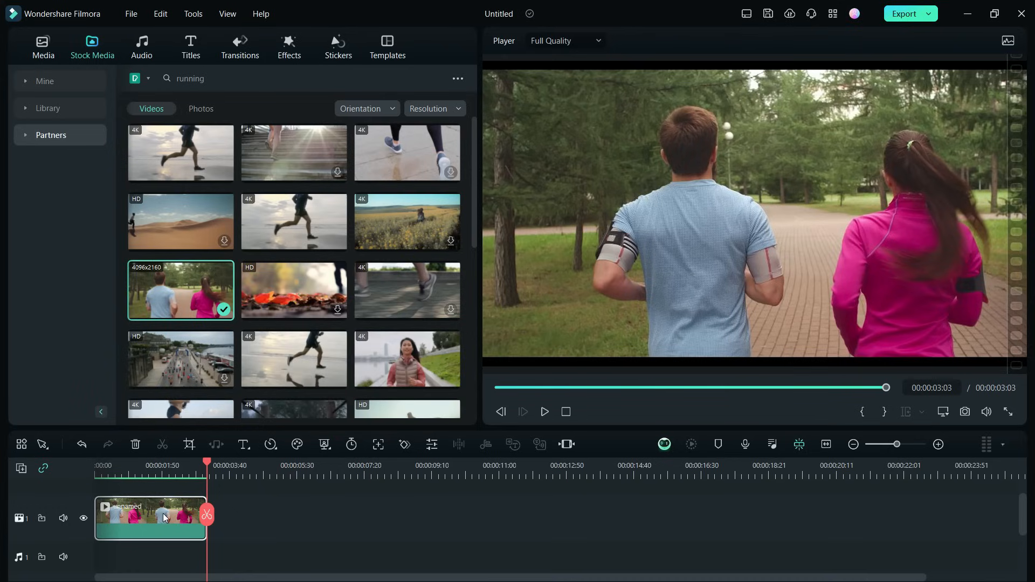
- Stretch the running clip to 00:00:05:45 for a slow speed of about 0.53x and preview the slow motion
drag(205, 501, 306, 502)
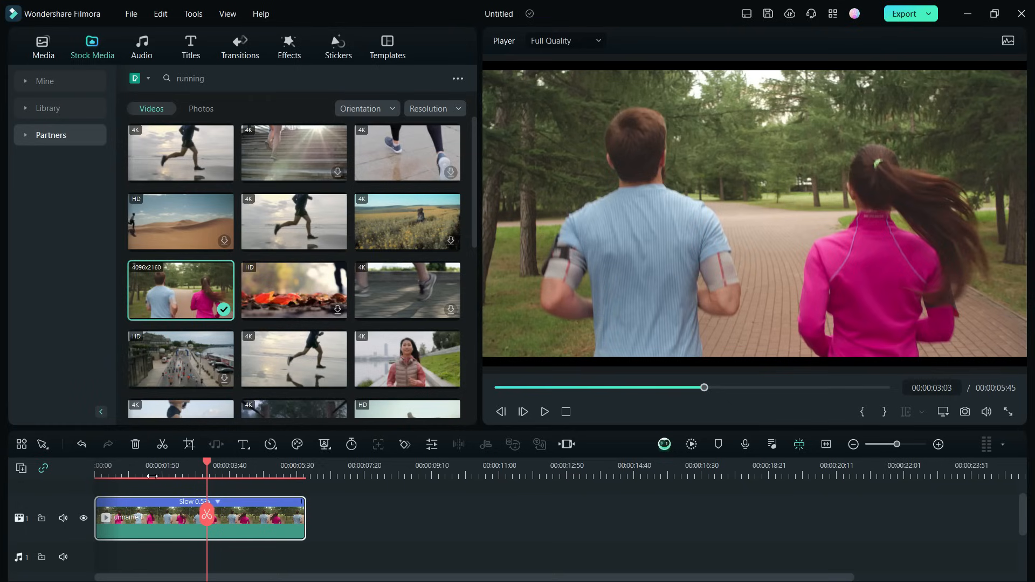
click(129, 472)
click(542, 412)
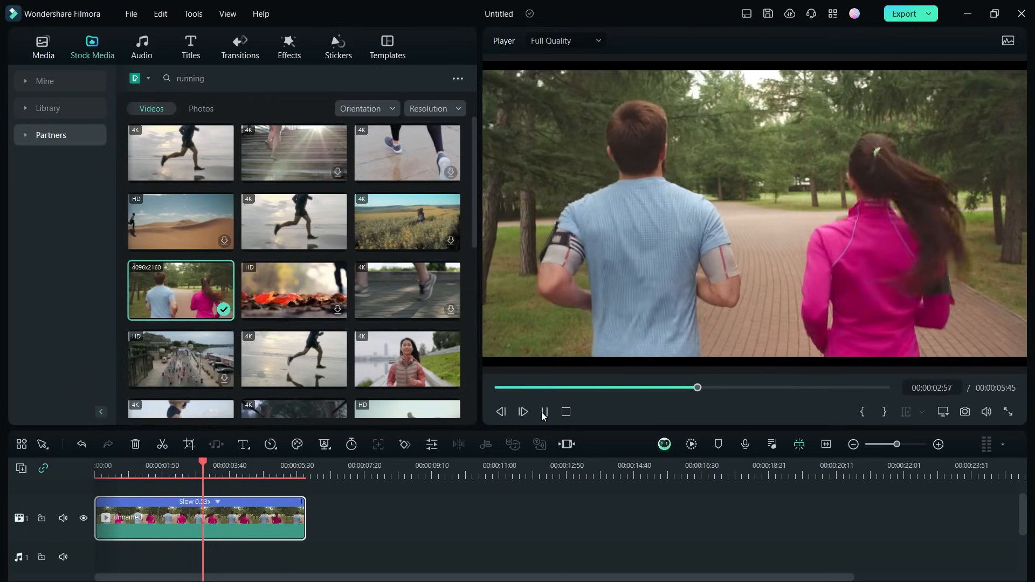
click(542, 412)
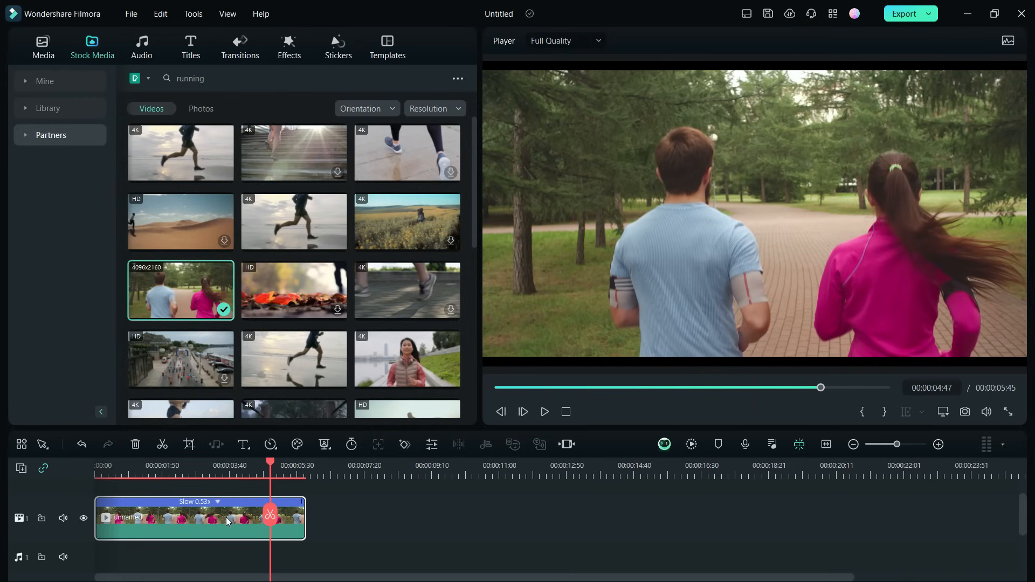
- Set the running clip's uniform speed to 0.60
drag(288, 466, 473, 474)
drag(489, 579, 161, 579)
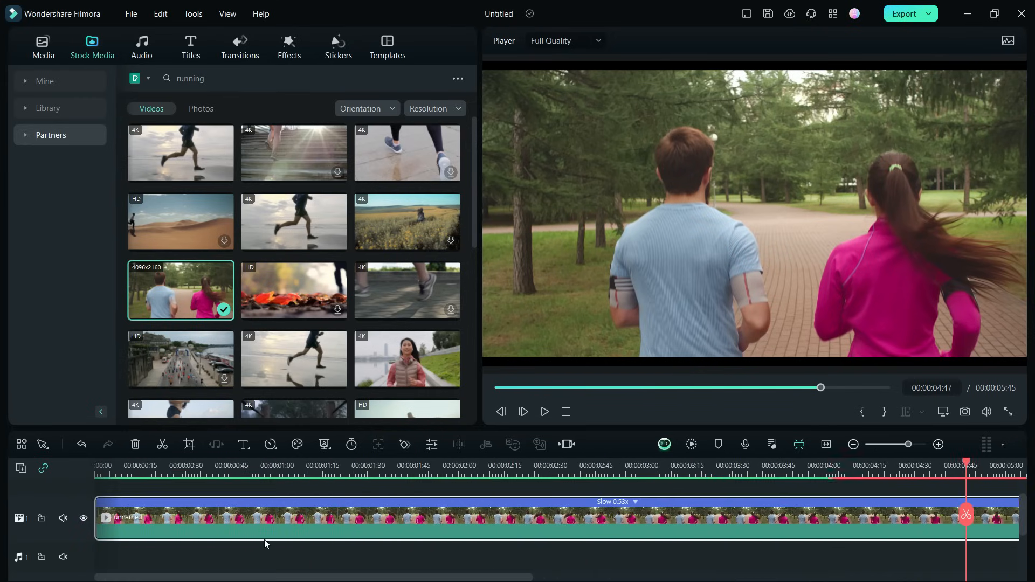
double_click(458, 523)
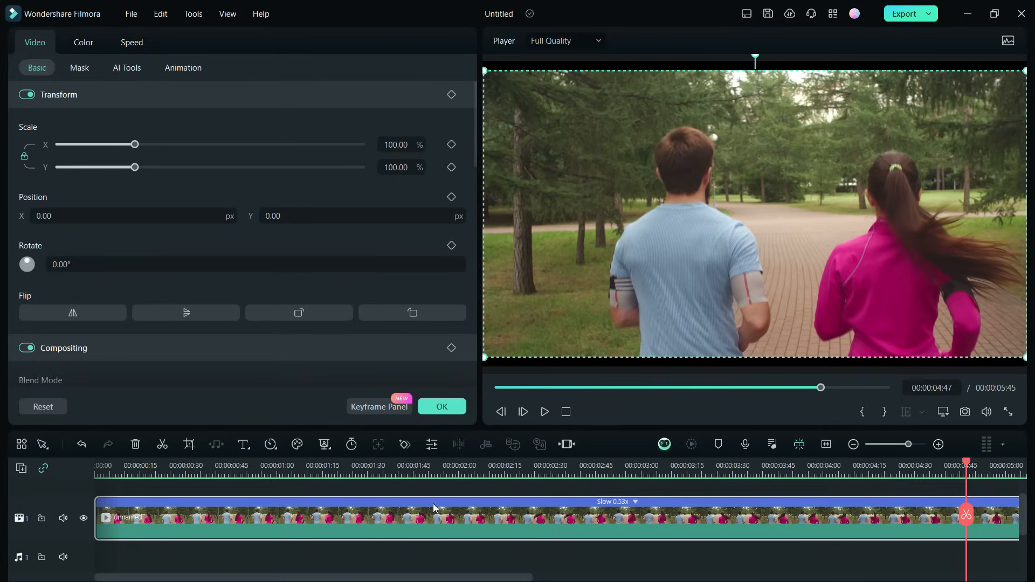
click(133, 43)
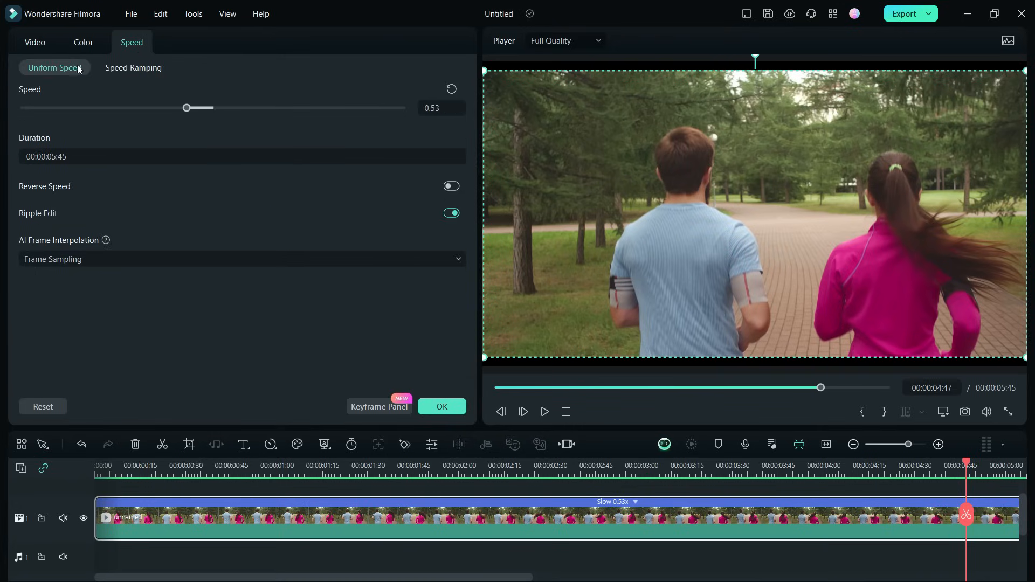
mouse_move(186, 108)
mouse_down()
mouse_move(162, 108)
mouse_move(258, 111)
mouse_move(193, 111)
mouse_up()
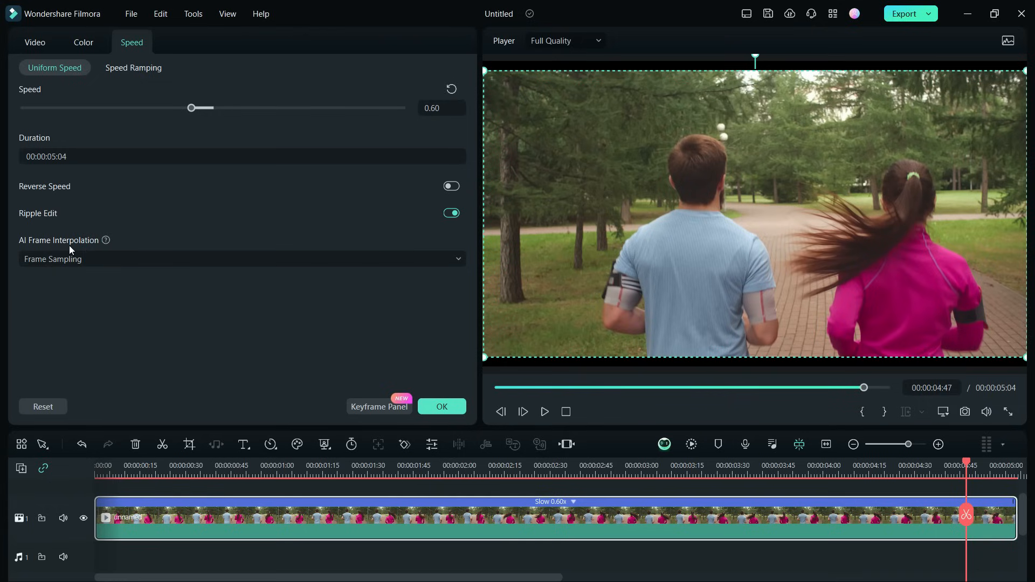
- Set the running clip's AI Frame Interpolation to Optical Flow and move the playhead to 00:00:00:08
click(81, 259)
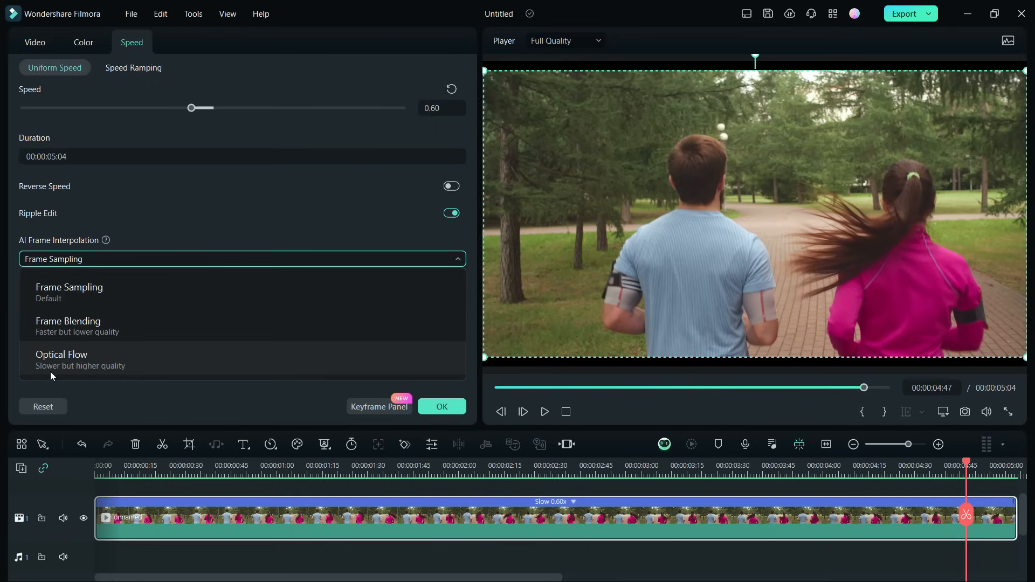
click(73, 369)
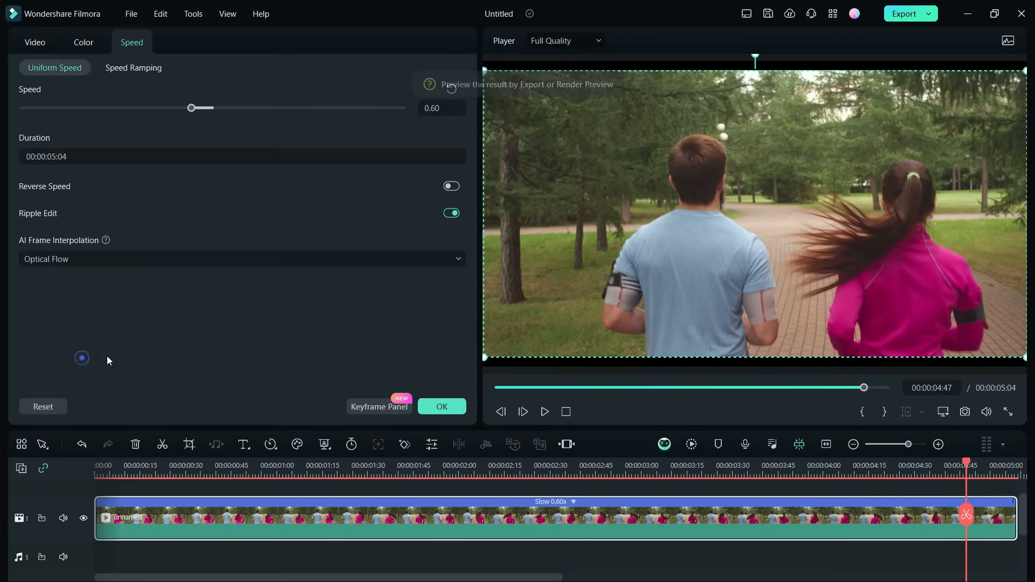
click(442, 408)
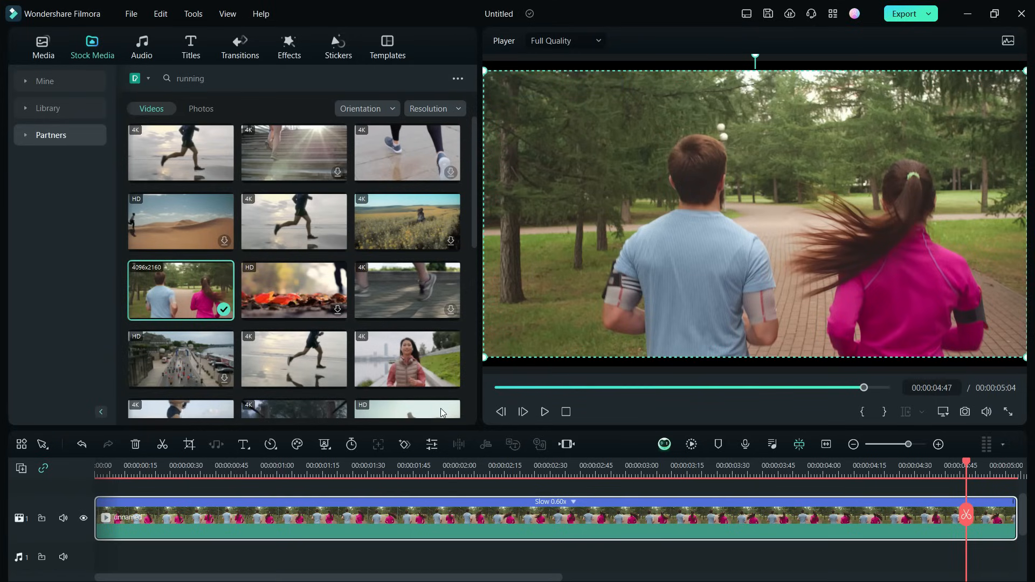
click(120, 468)
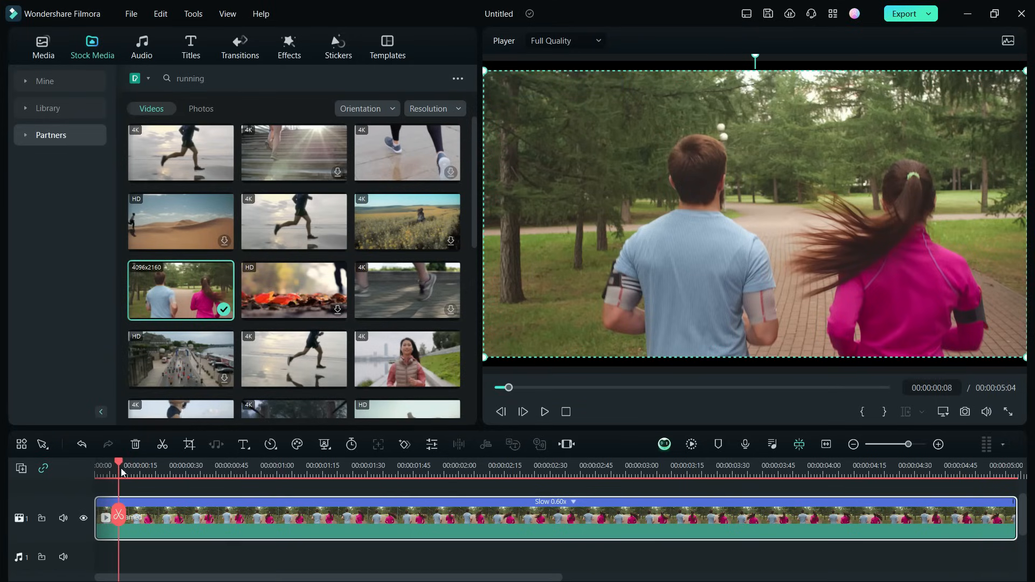
- Render the preview of the slowed running clip and play it full screen, restarting from the beginning
click(692, 445)
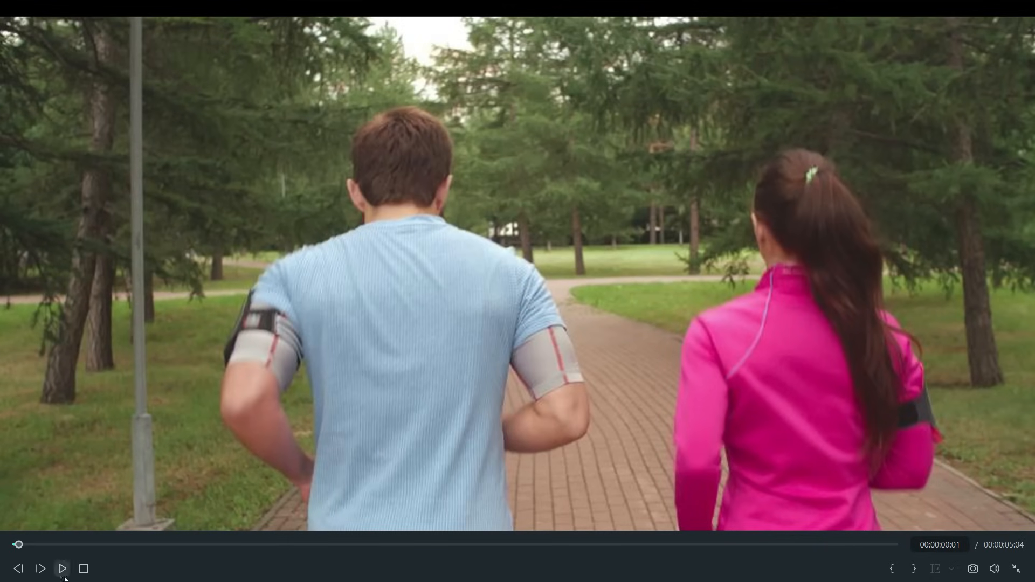
click(63, 571)
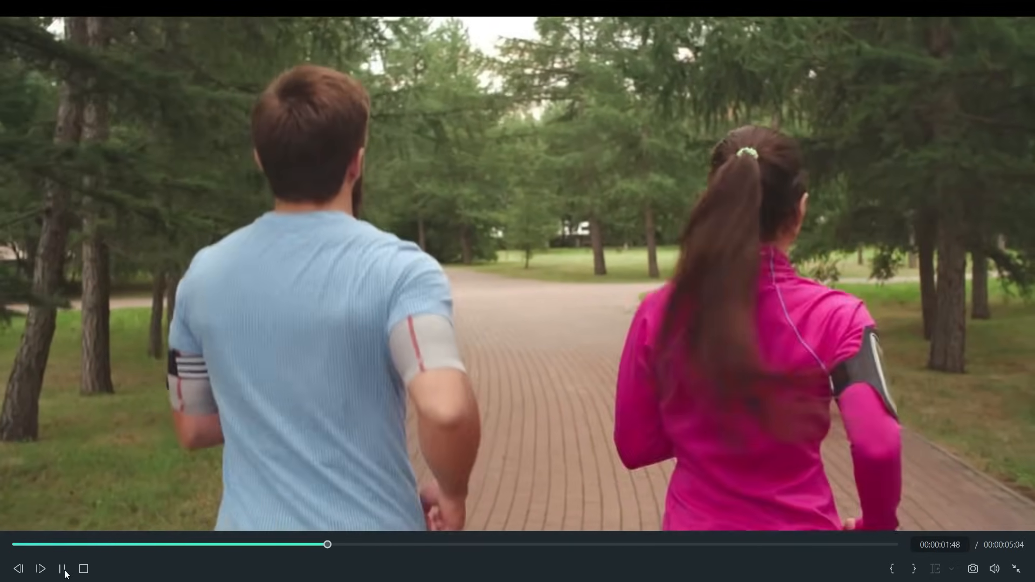
click(15, 545)
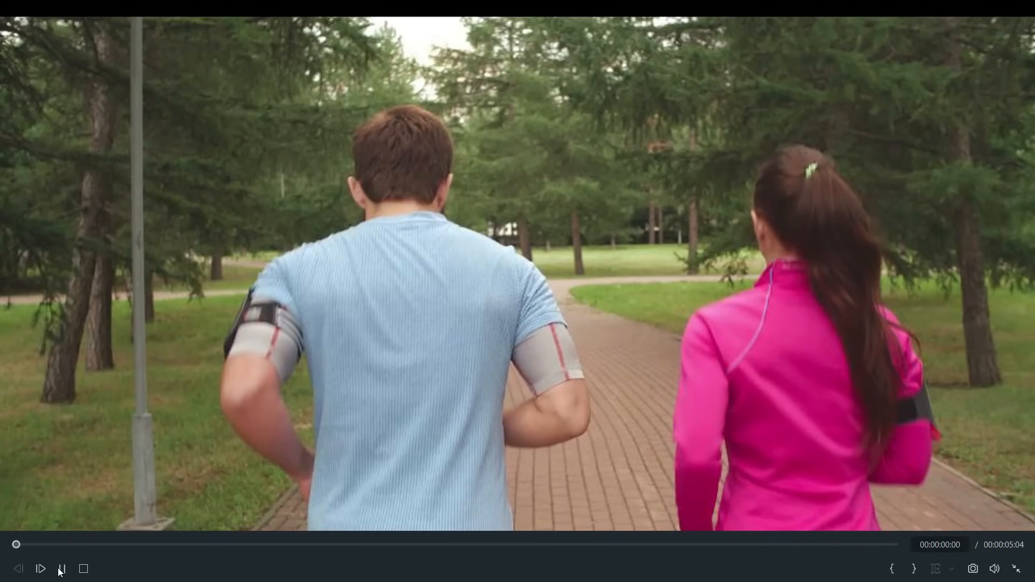
click(60, 570)
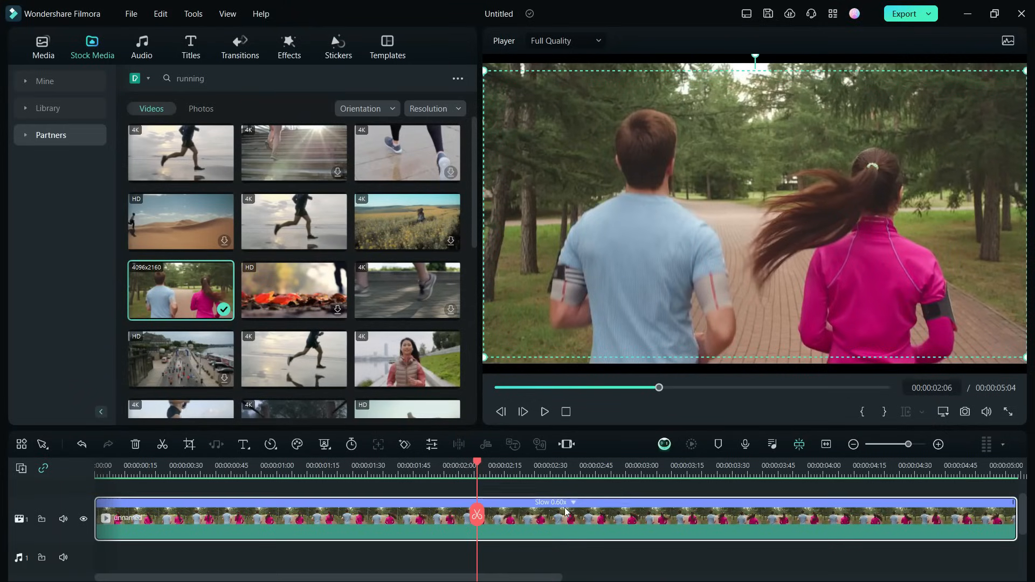
scroll(436, 465, down, 3)
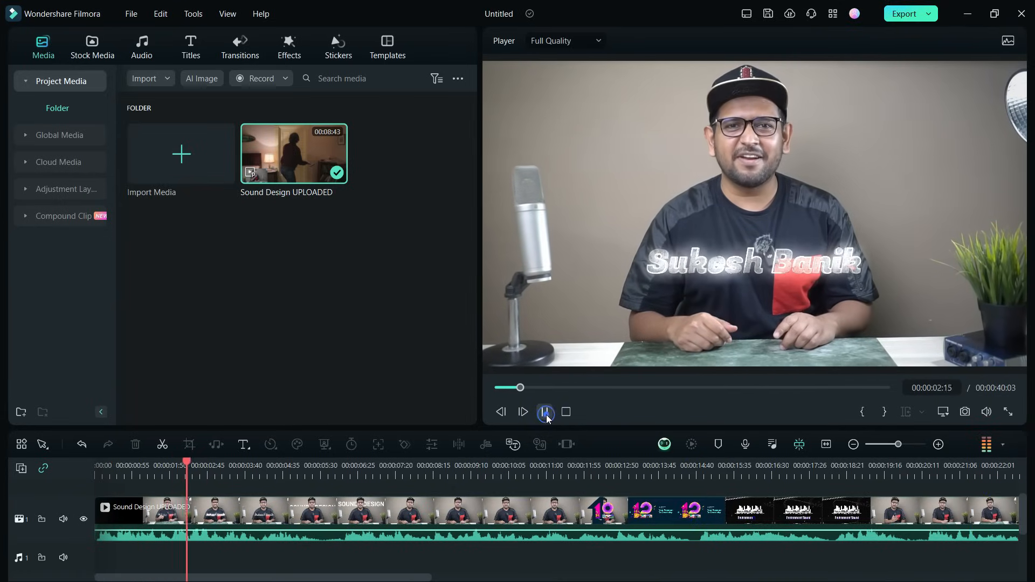
- Pause the Sound Design UPLOADED video and check its frames at 00:00:12:36, 00:00:16:20 and 00:00:20:00
click(545, 412)
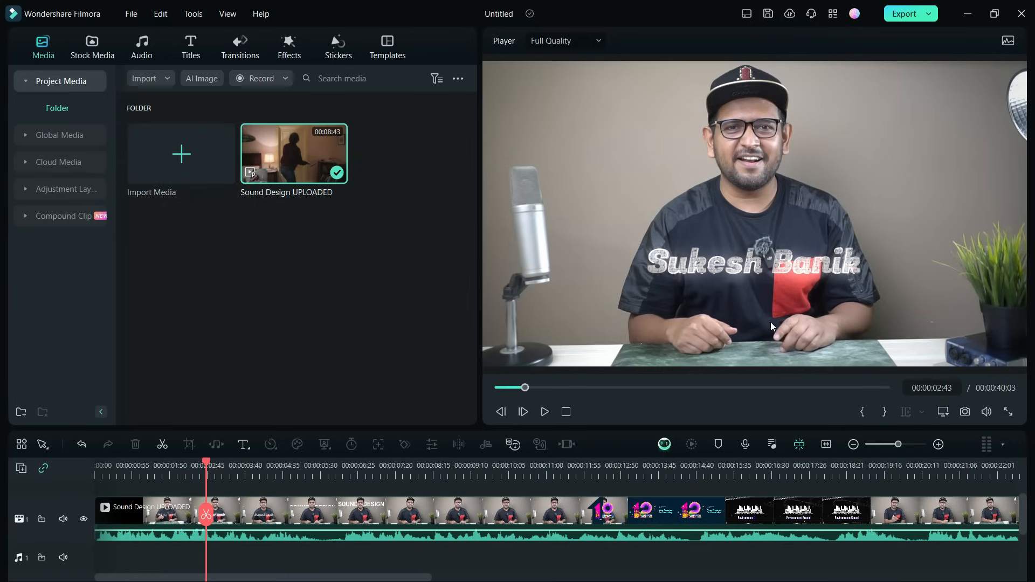
click(482, 474)
click(612, 469)
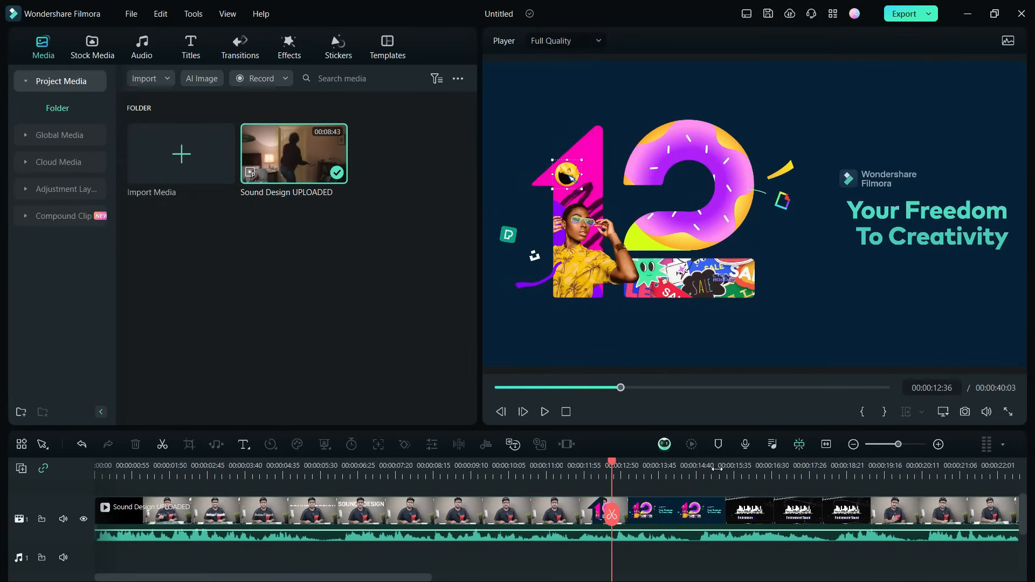
click(765, 469)
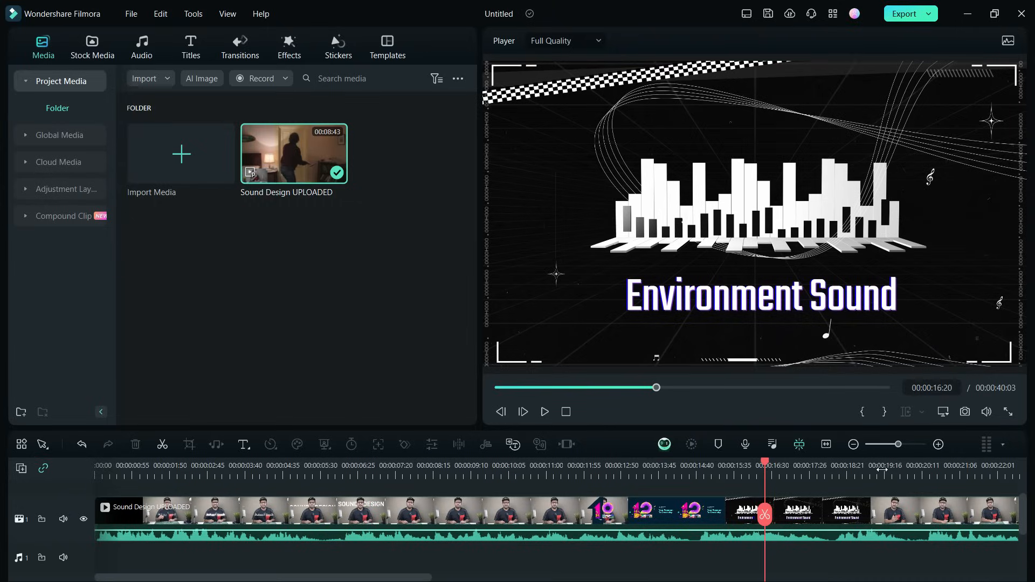
click(915, 469)
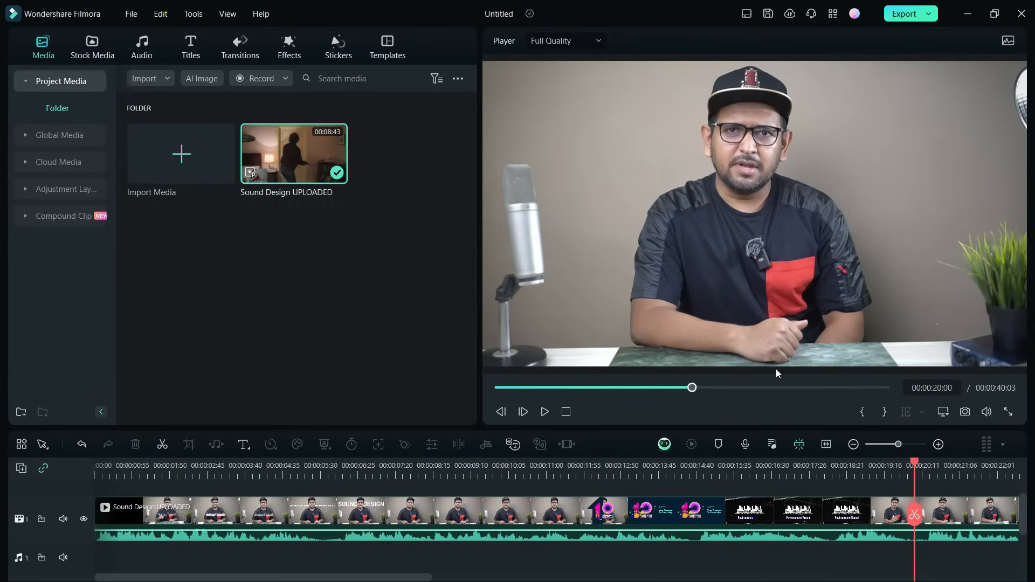
- Open the export settings and start editing a custom thumbnail from a presenter frame near the end of the video
click(904, 16)
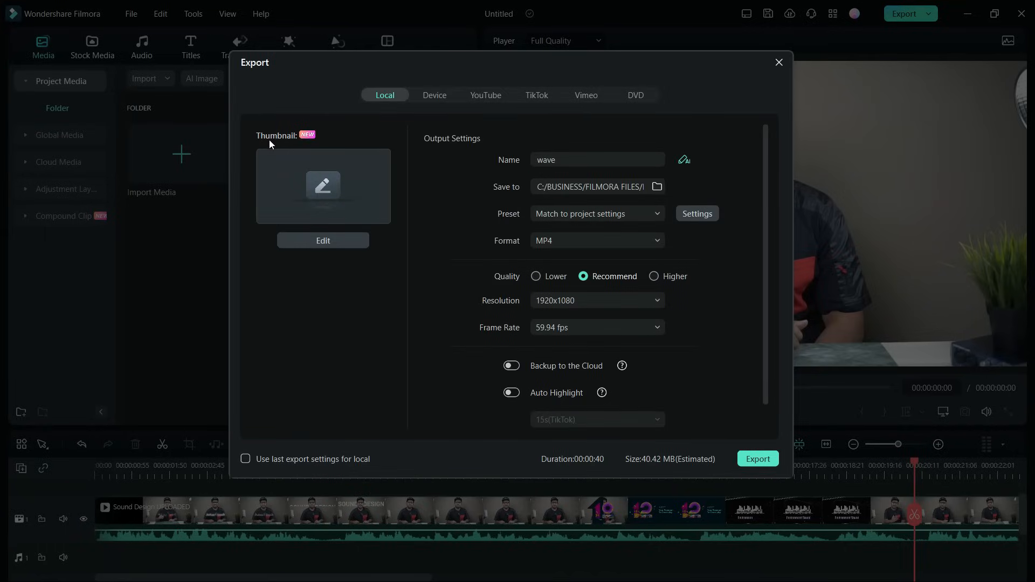
click(323, 242)
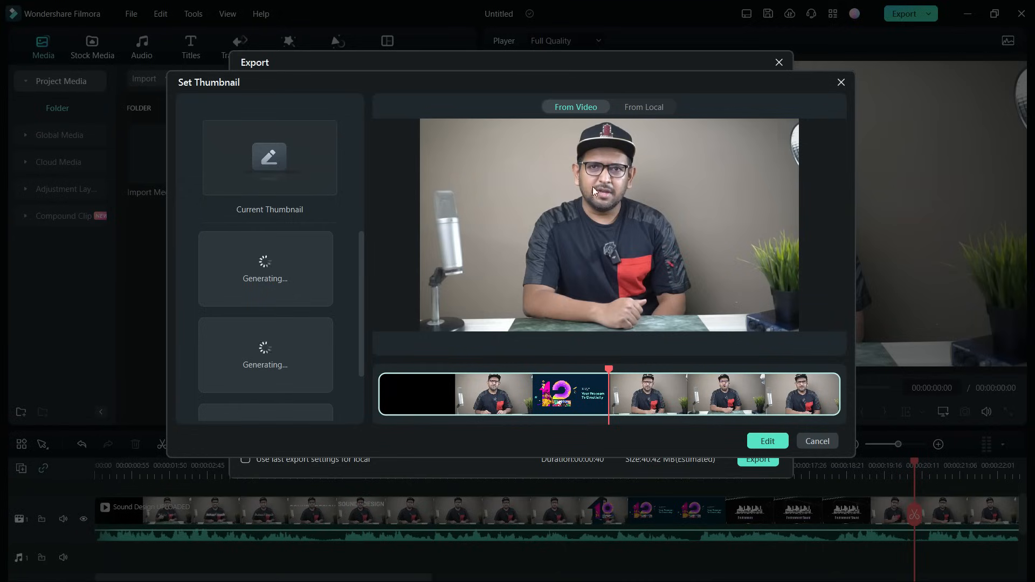
click(638, 107)
click(625, 364)
click(670, 371)
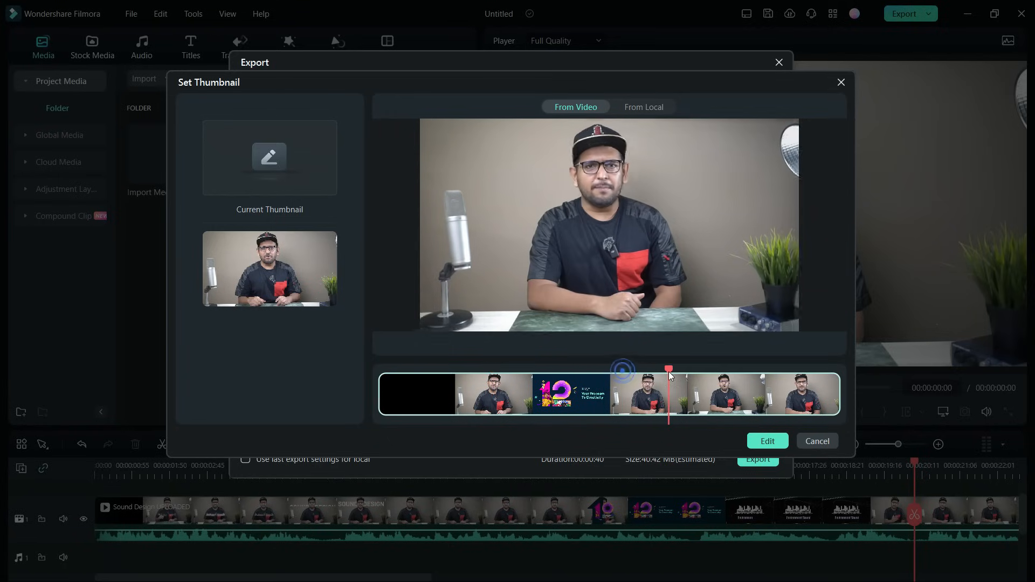
click(714, 372)
click(771, 378)
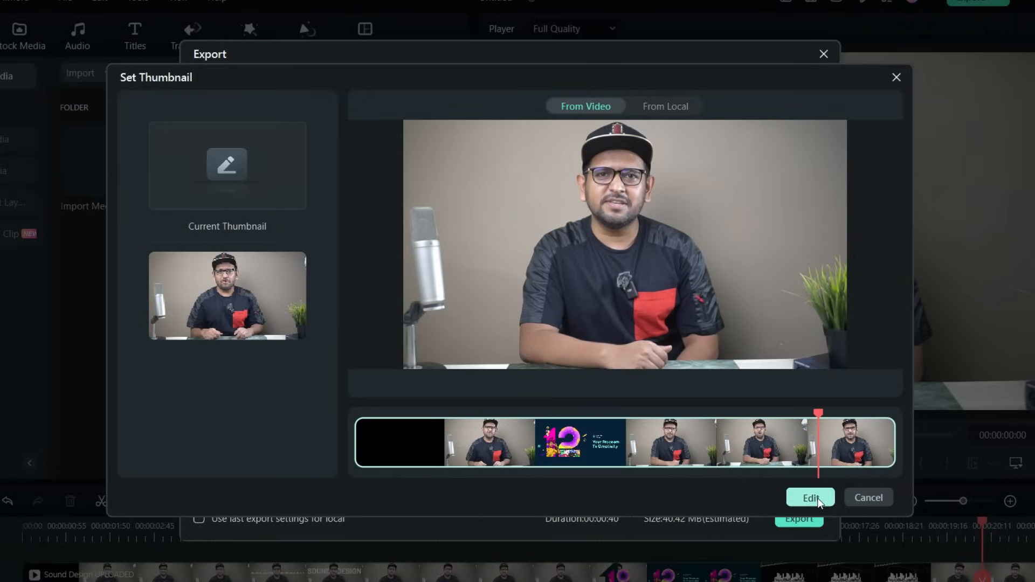
click(817, 500)
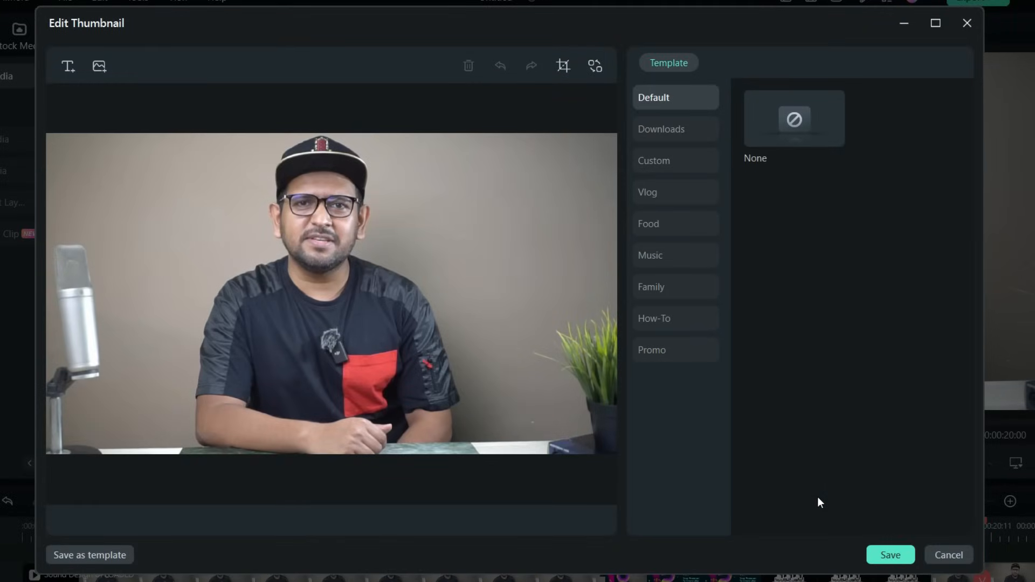
- Try the Vlog templates City Trip 01 and Travel Journey 01 and the Food Reviews template on the thumbnail
click(646, 193)
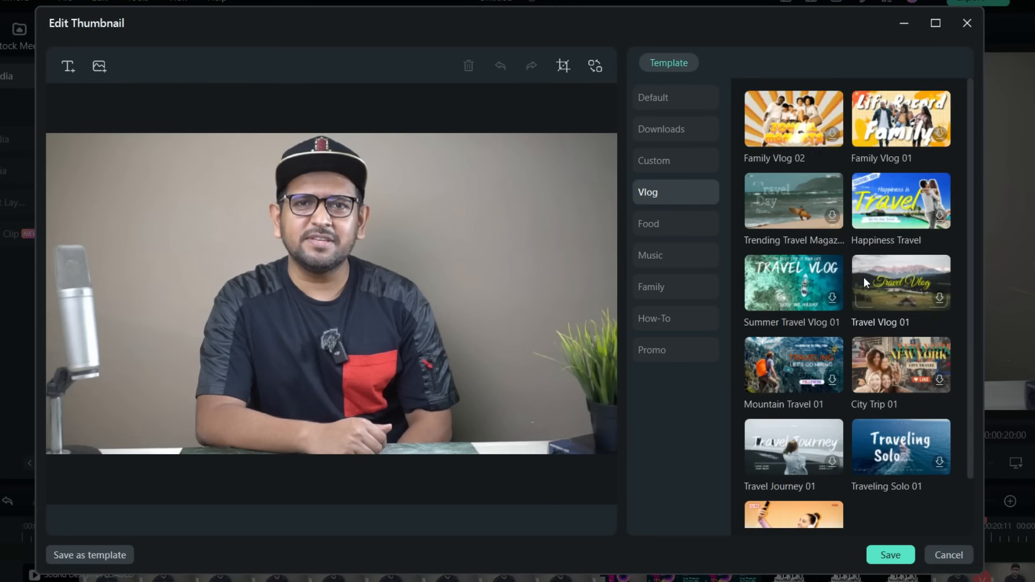
click(886, 365)
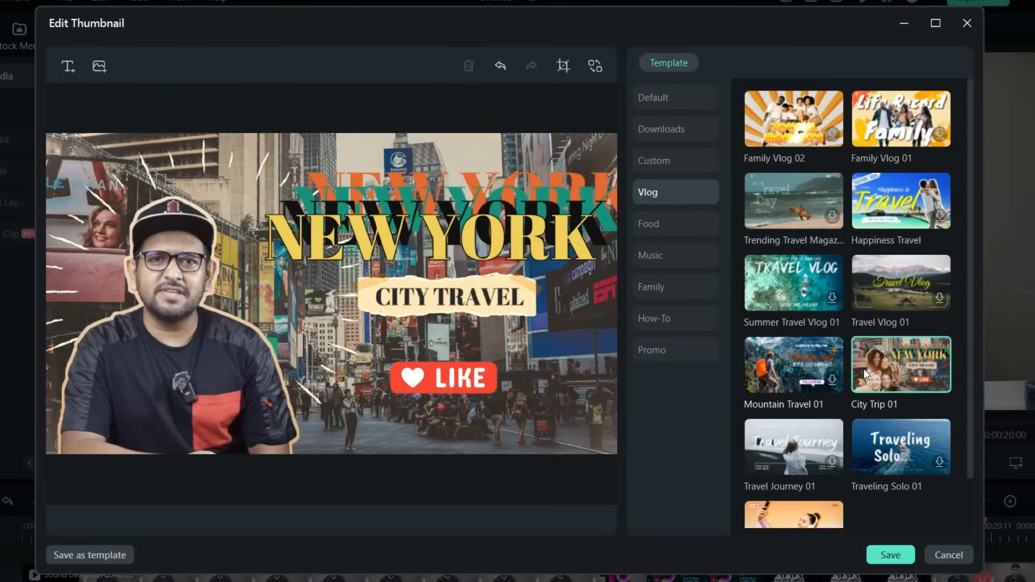
click(843, 453)
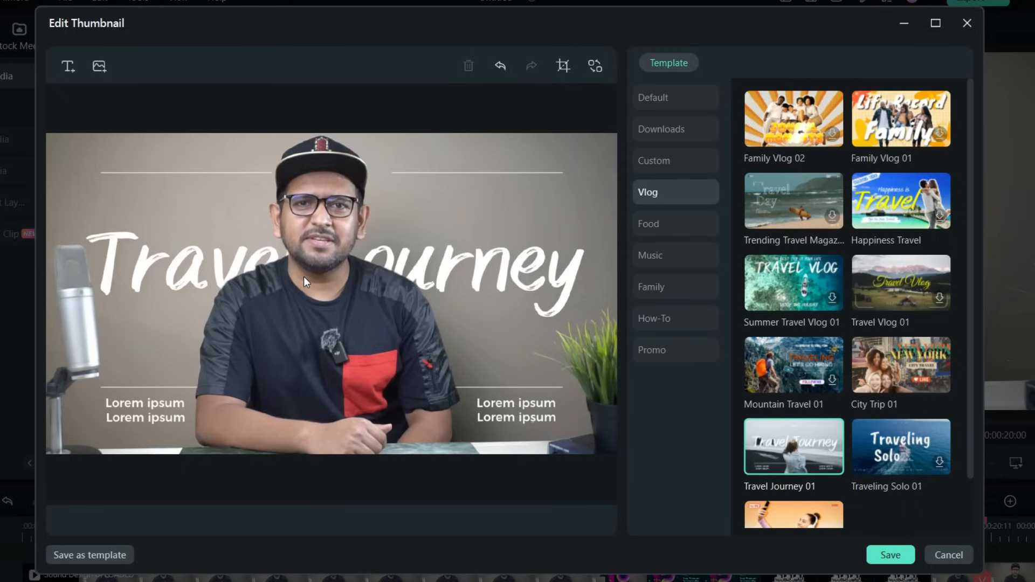
click(650, 225)
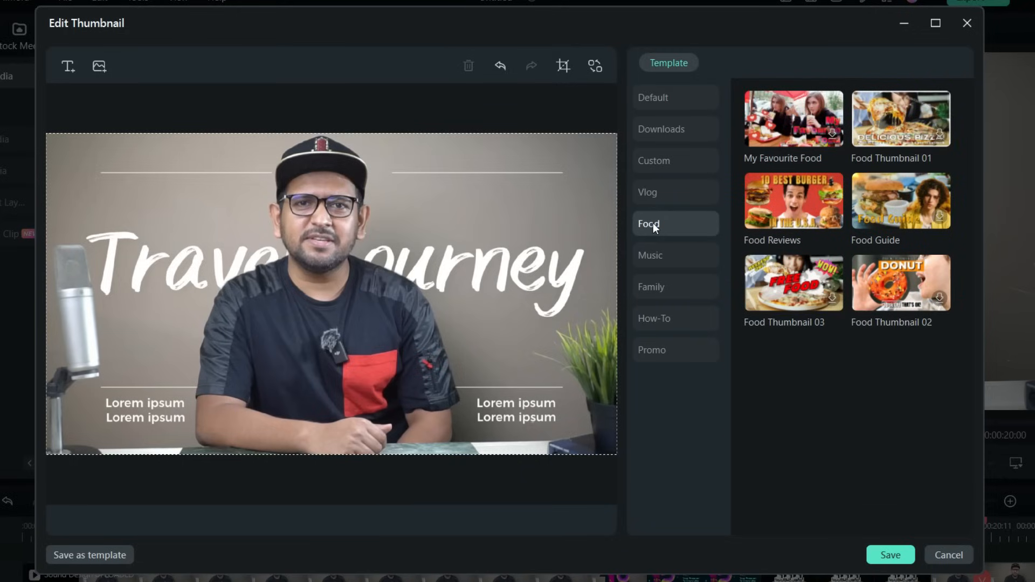
click(784, 210)
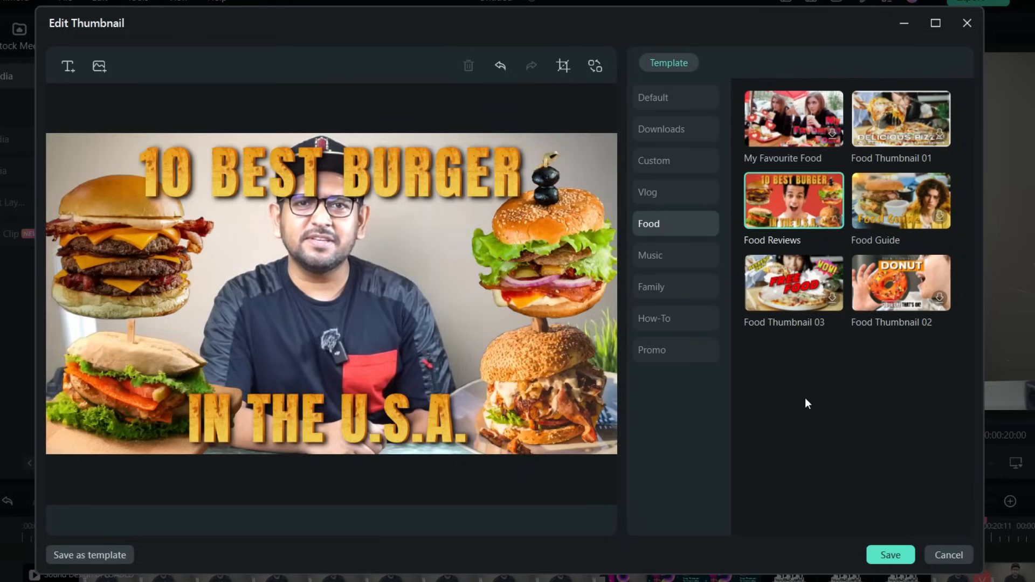
- Apply the Music Thumbnail 06 template and change its main title to "FILMORA 13 IS HERE!" over two lines
click(649, 255)
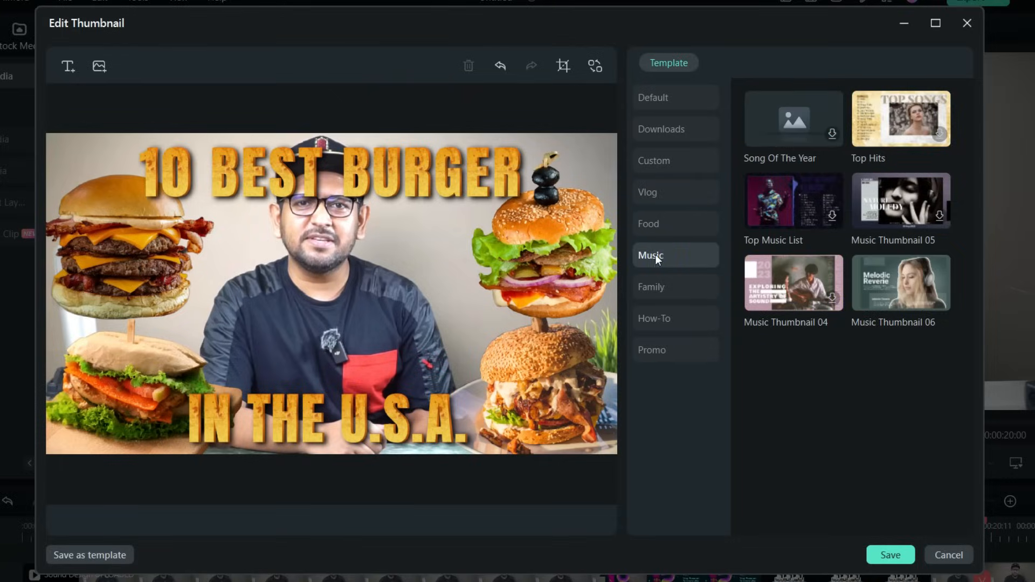
click(880, 280)
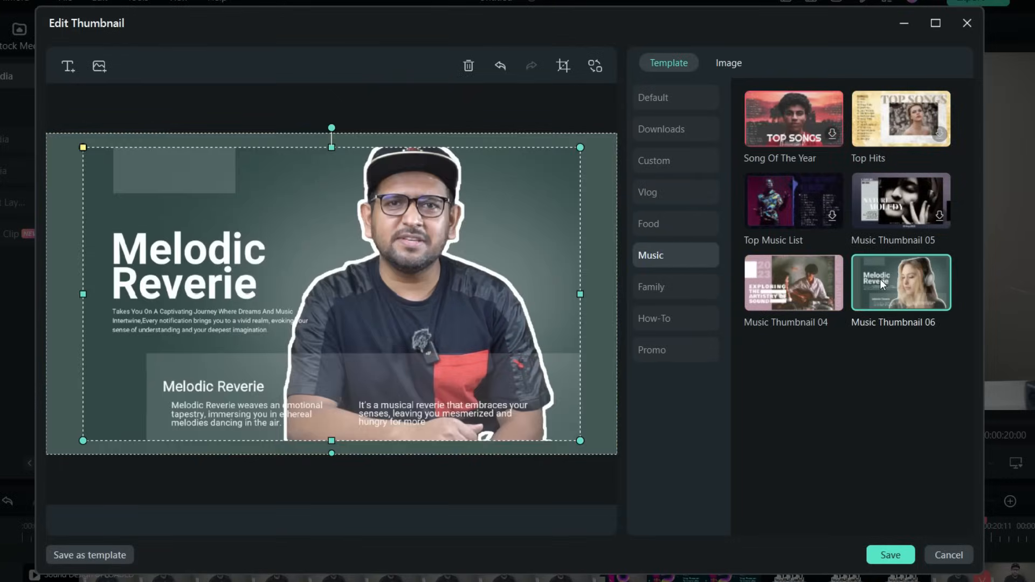
click(197, 255)
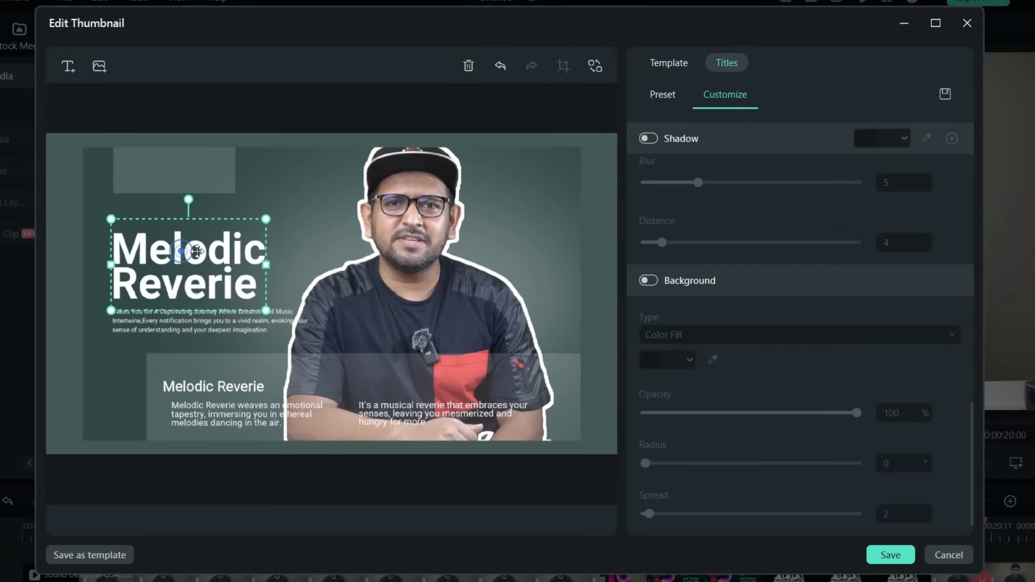
double_click(203, 252)
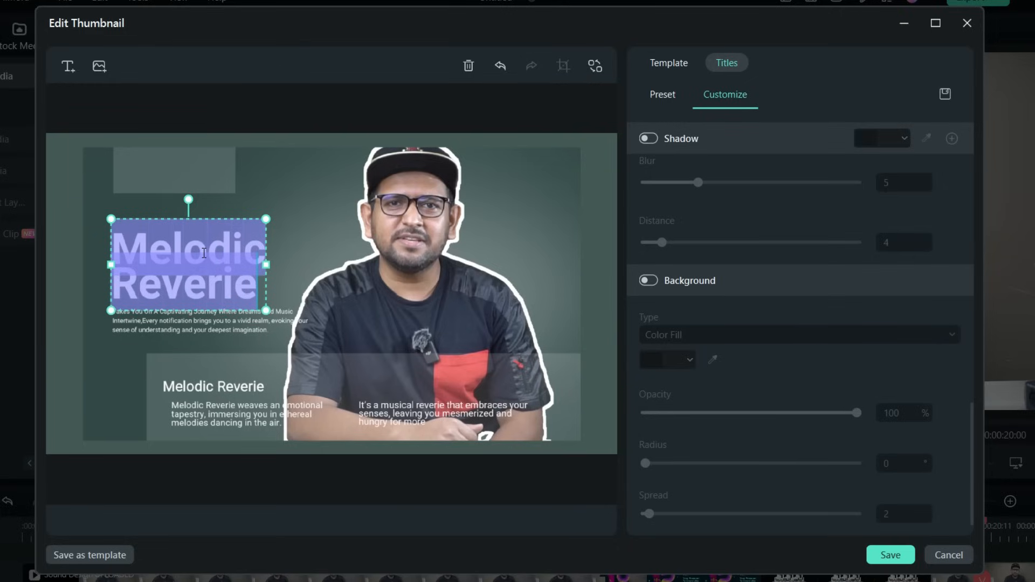
text(FILMORA)
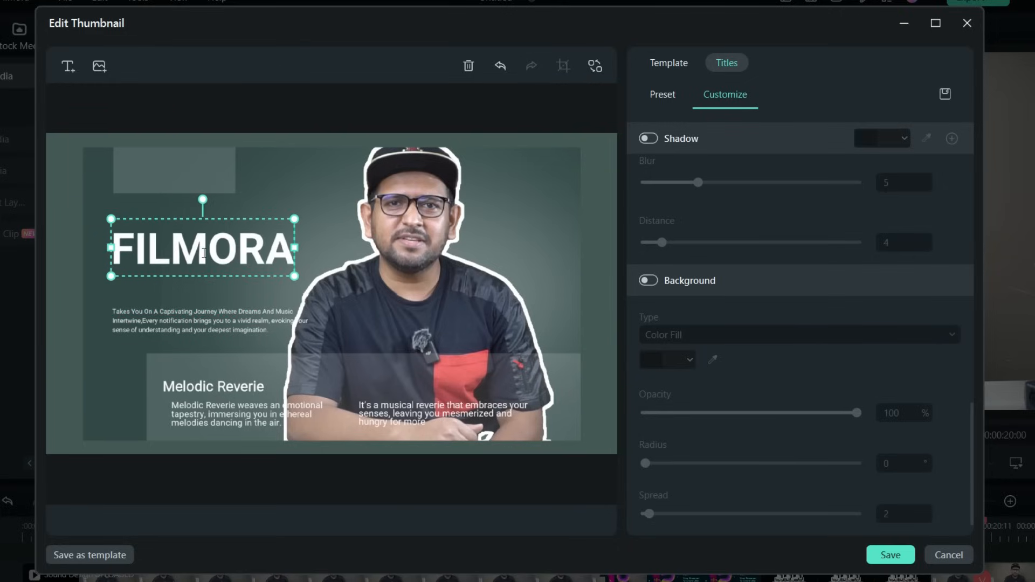
key(Return)
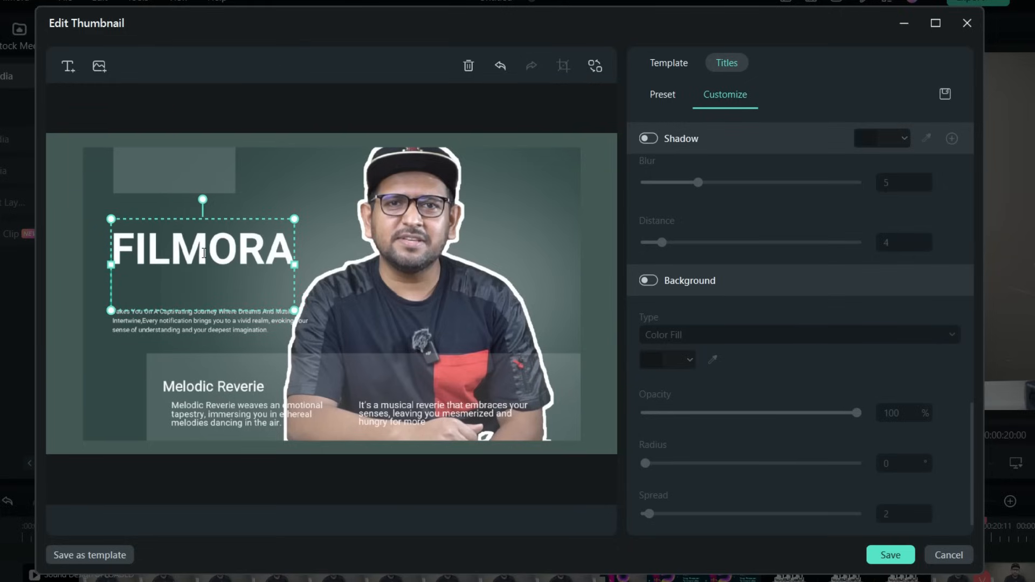
text(13 IS HE)
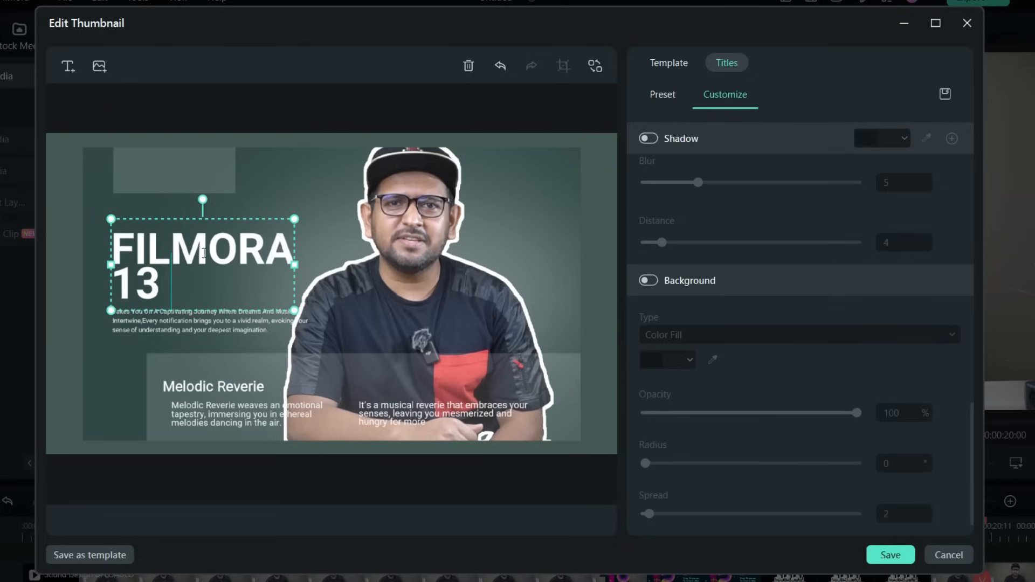
text(RE)
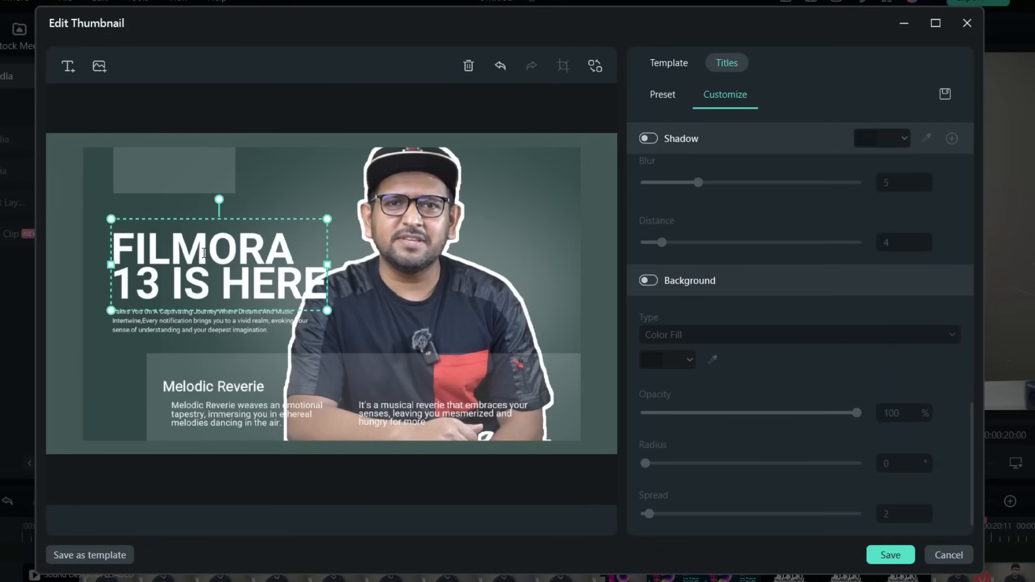
- Apply the How-To template Learn With Me 01, then shrink the presenter cutout and place it clear of the title text
click(664, 316)
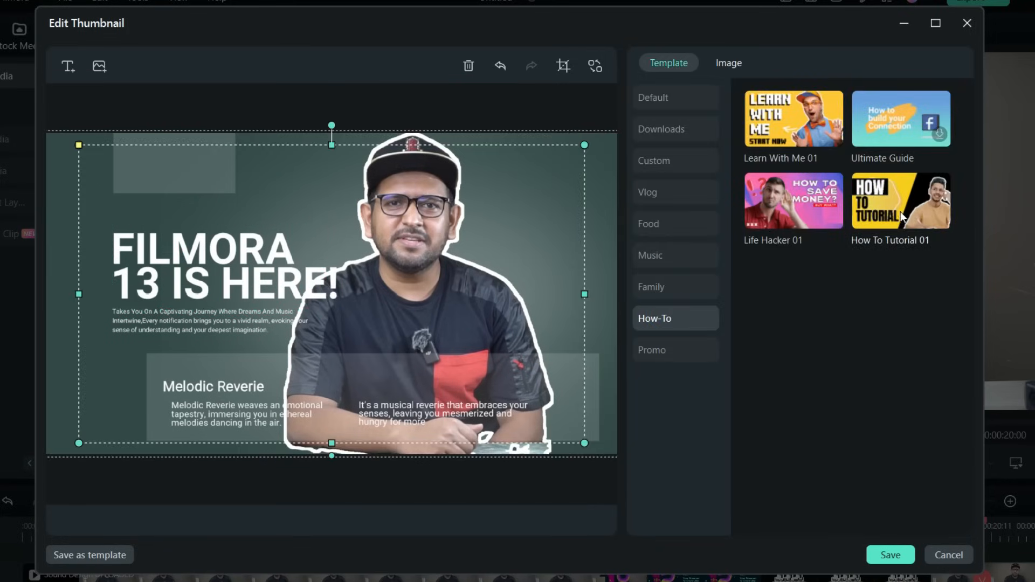
click(810, 118)
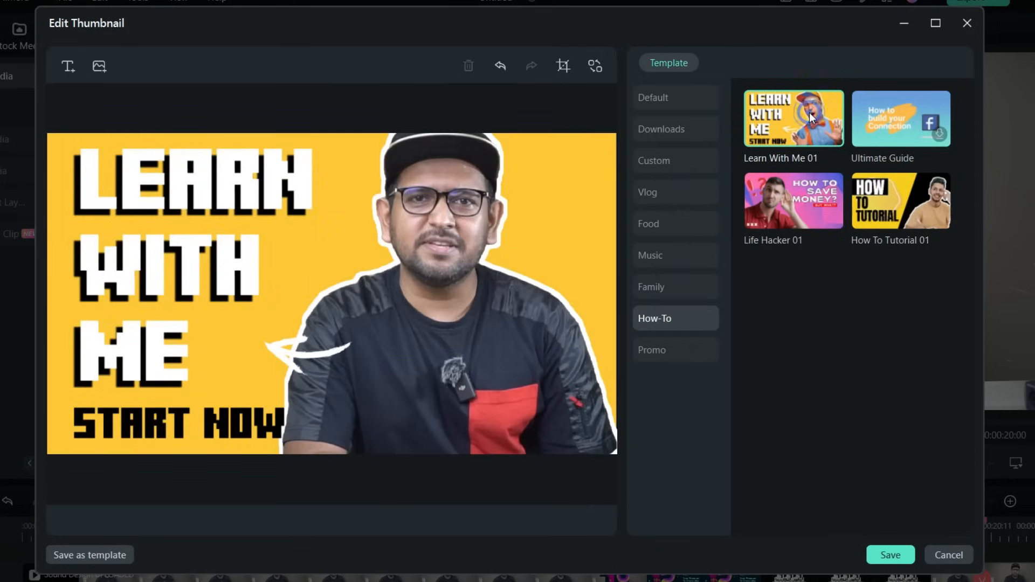
click(420, 346)
drag(420, 345, 432, 366)
drag(123, 110, 249, 181)
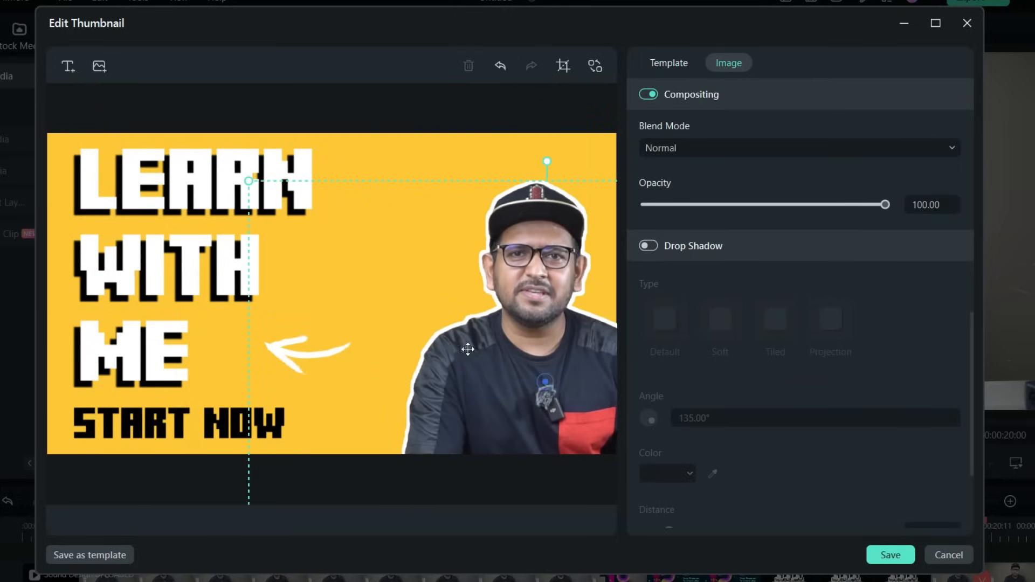
drag(468, 349, 438, 333)
drag(438, 333, 464, 327)
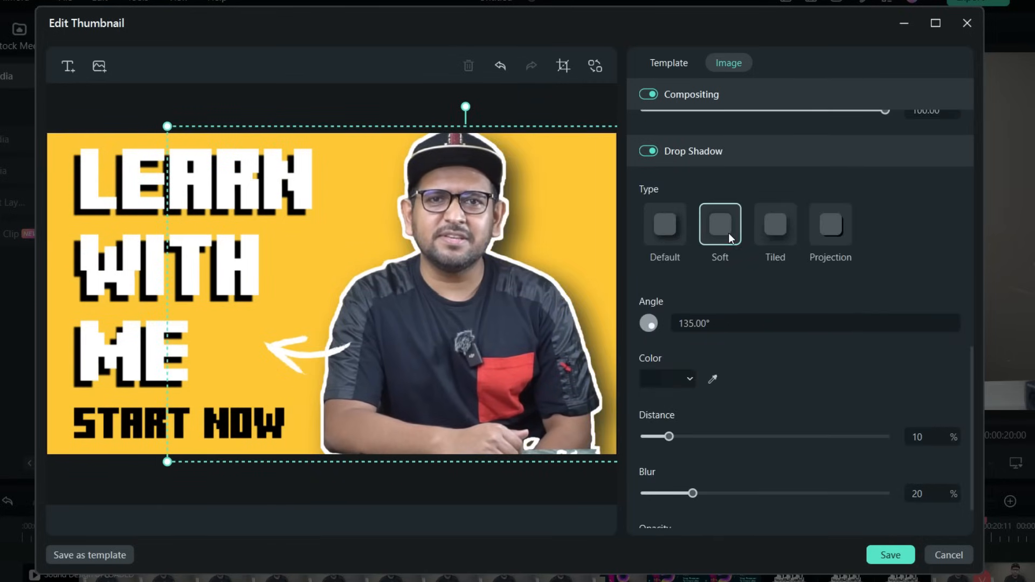
- Give the presenter cutout a Projection drop shadow with 23% distance and 23% opacity
click(728, 233)
click(775, 225)
click(835, 228)
scroll(793, 356, down, 1)
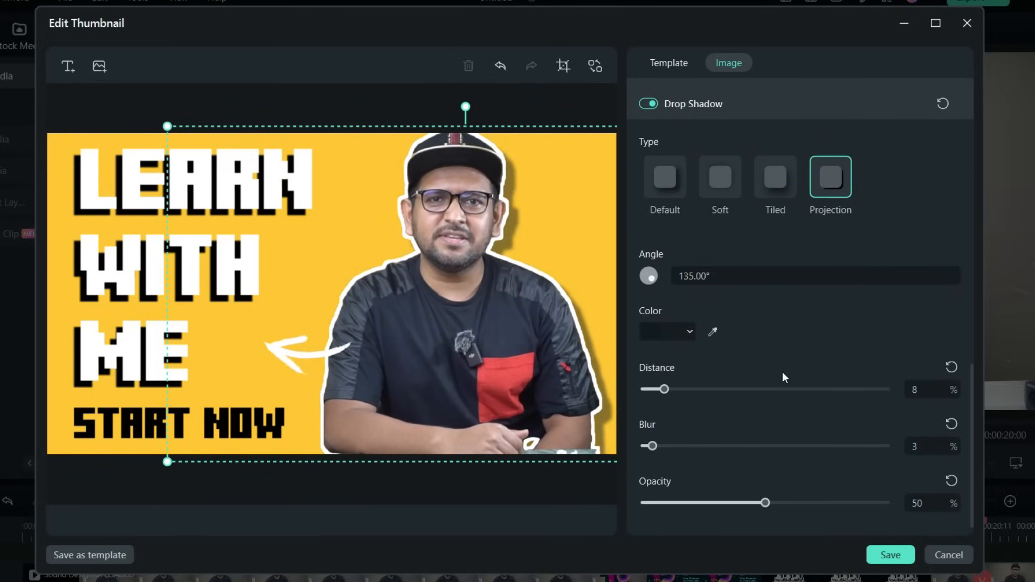
drag(667, 389, 700, 394)
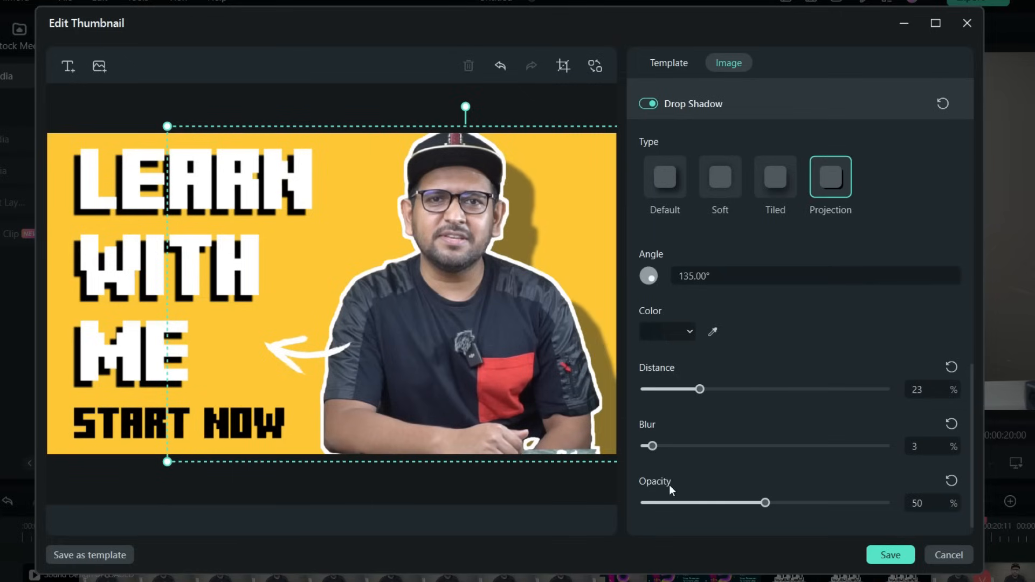
drag(762, 503, 700, 506)
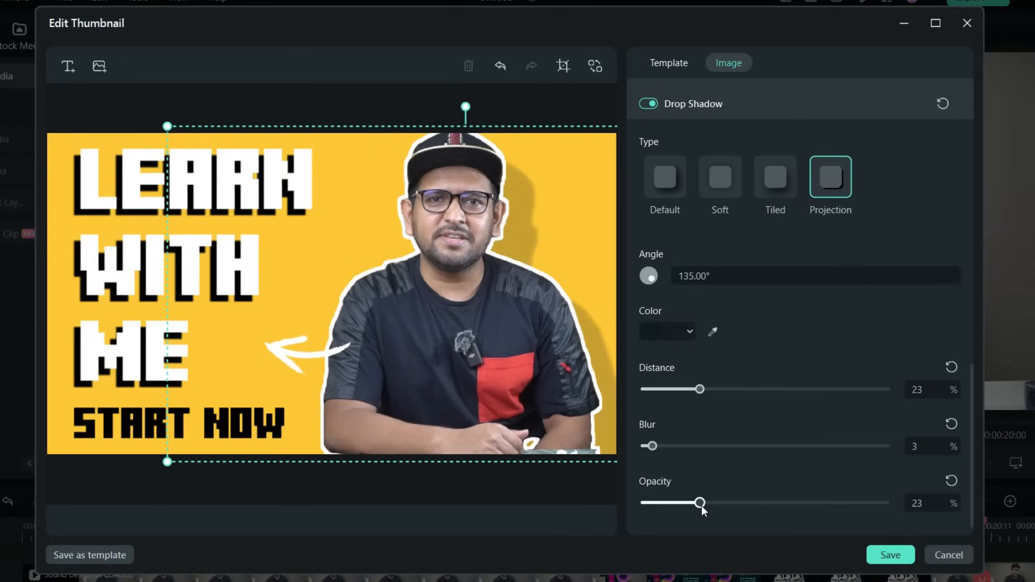
- Browse the Promo and Custom thumbnail template categories, including the option for saving the current design as a template
click(668, 63)
click(662, 349)
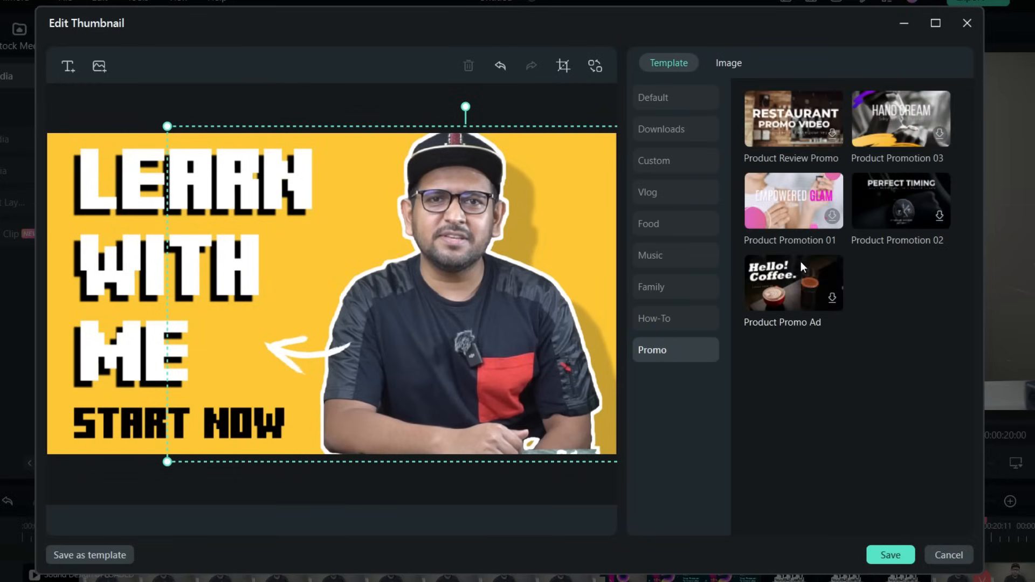
click(655, 161)
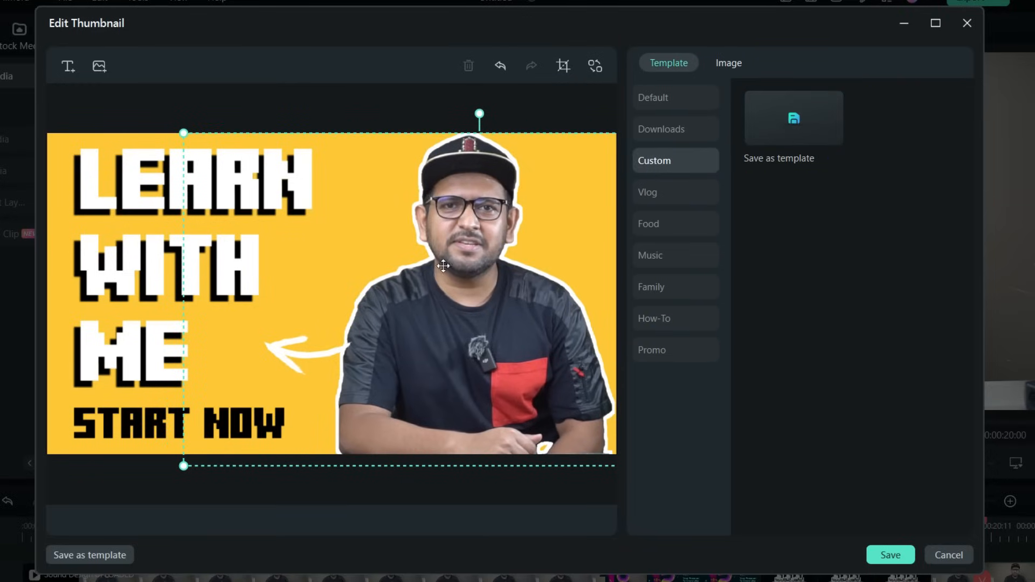
click(787, 133)
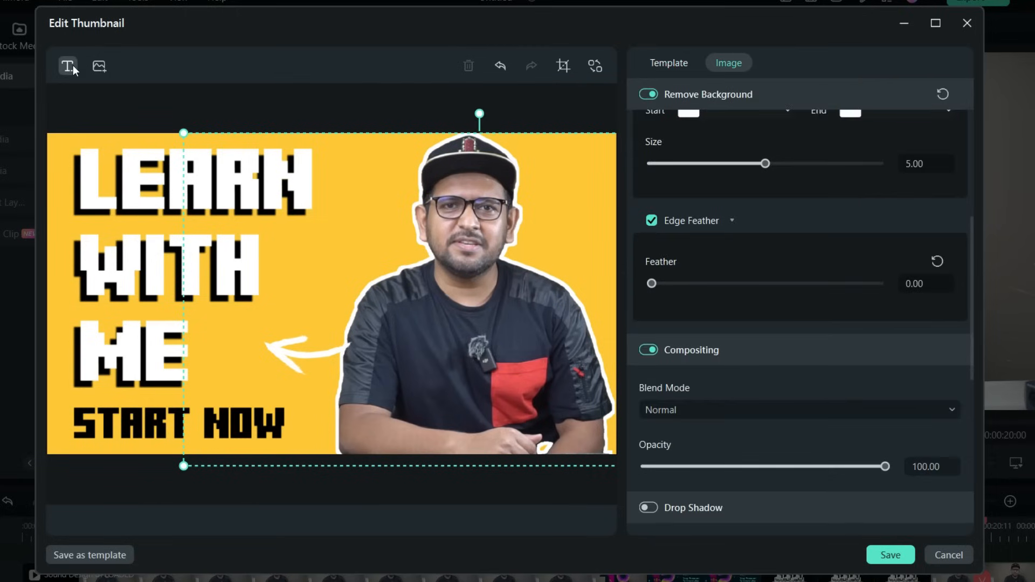
- Add a text title reading "HELLO" to the thumbnail and move it over the lower part of the presenter cutout
click(68, 66)
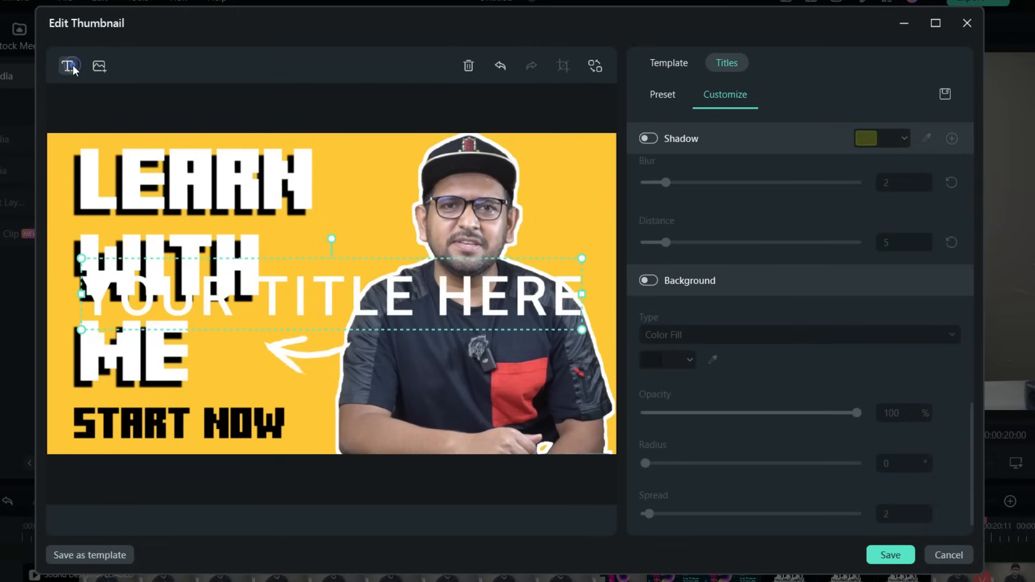
double_click(431, 294)
text(HELL)
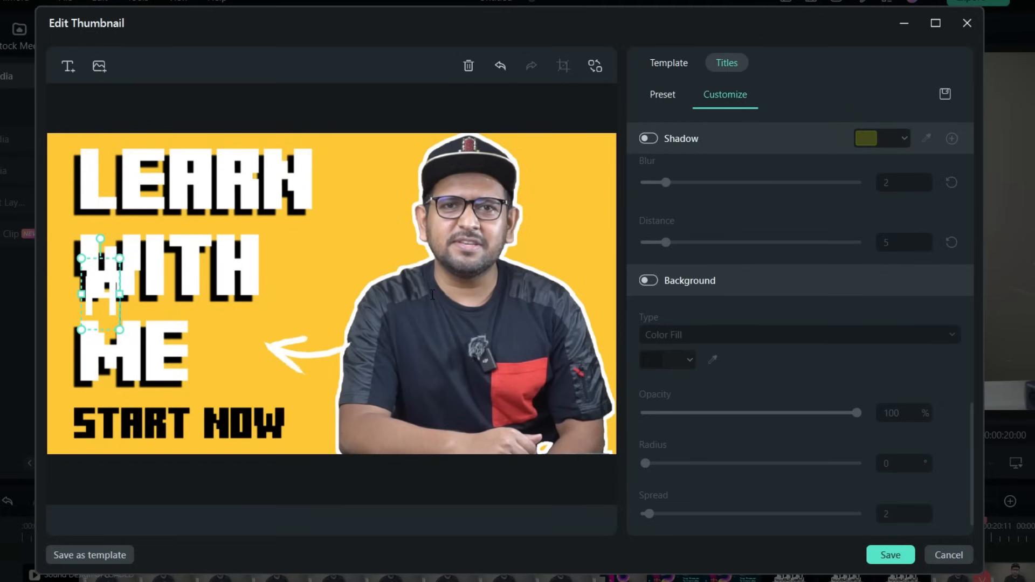
text(O)
drag(148, 332, 444, 369)
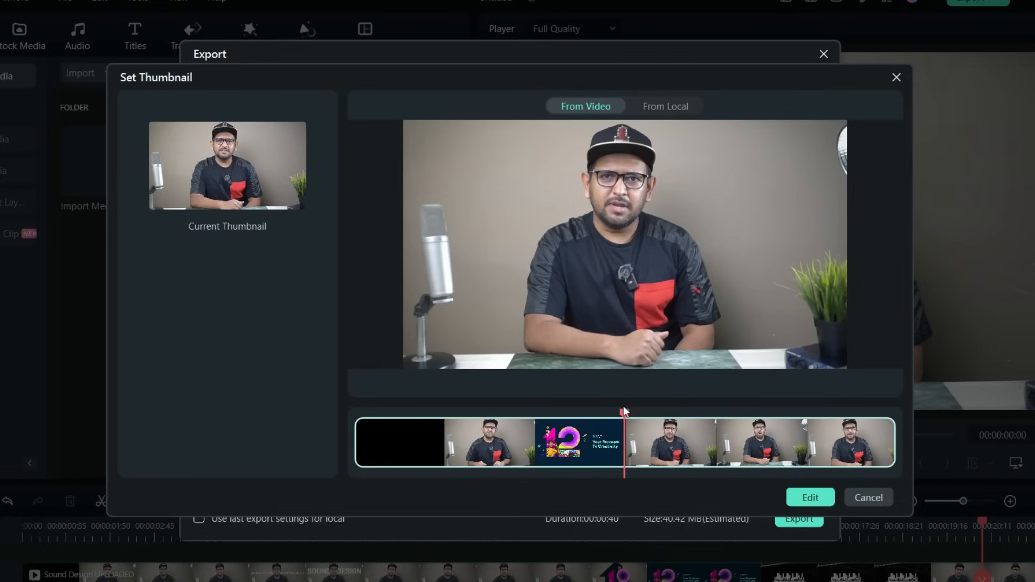
- Choose an earlier video frame, showing the presenter before the "12" graphic, as the thumbnail image
drag(625, 413, 492, 387)
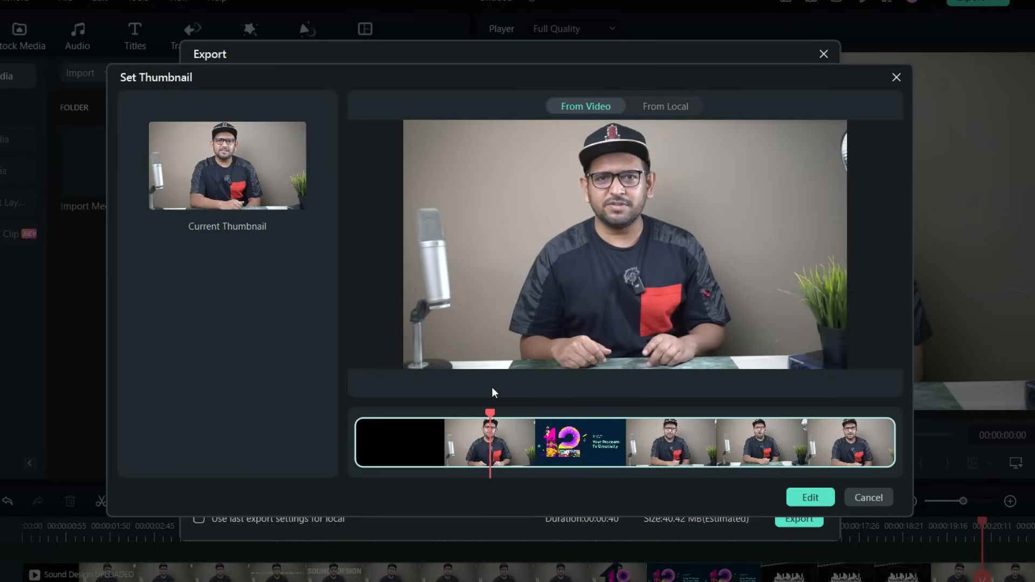